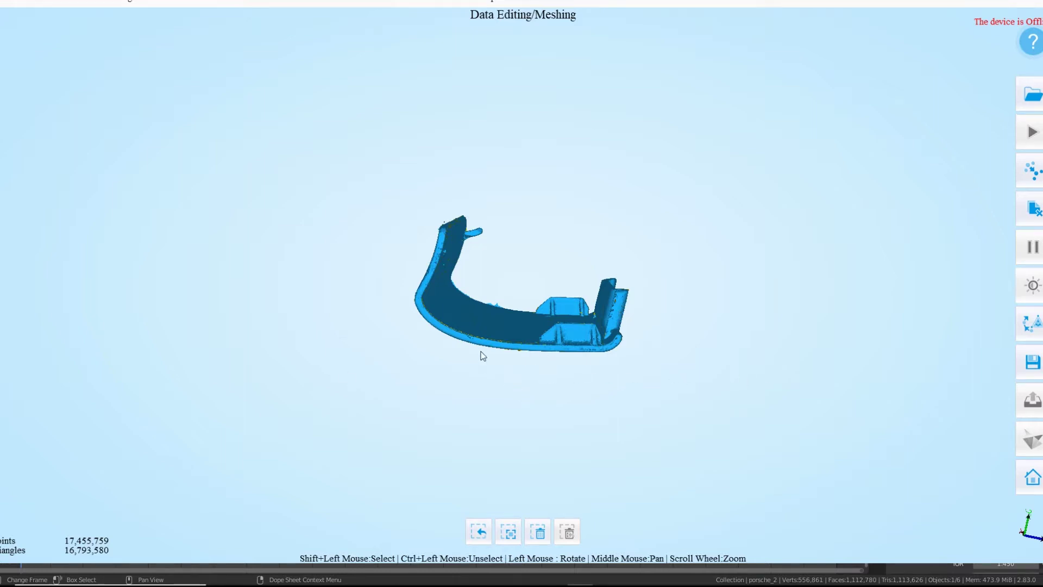
Examine the scanned plastic cover from all sides, including its outer face, rims, clips and inner surface.
left_click_drag(483, 355, 634, 305)
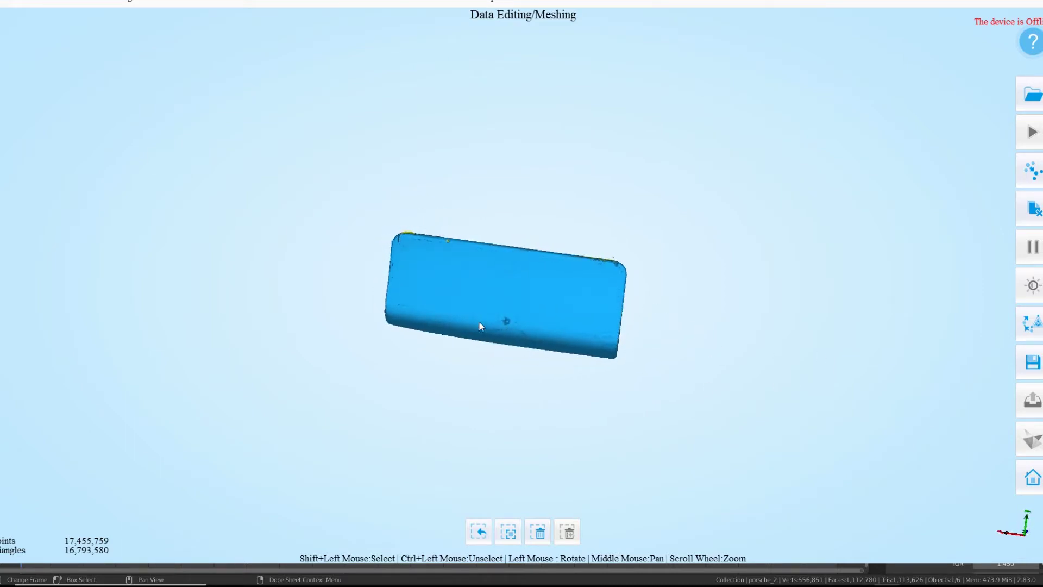
left_click_drag(478, 320, 625, 383)
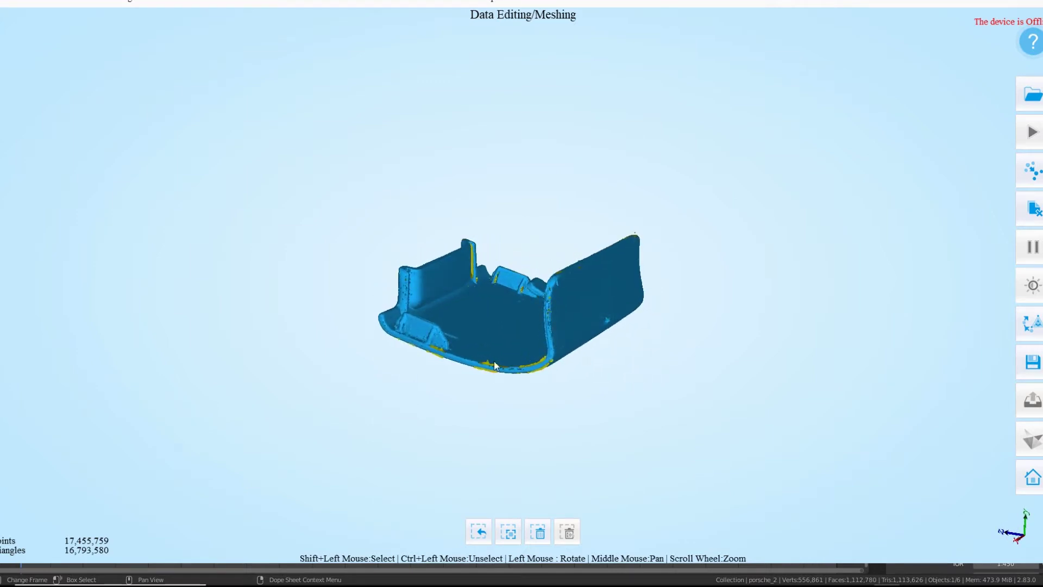
left_click_drag(474, 343, 683, 332)
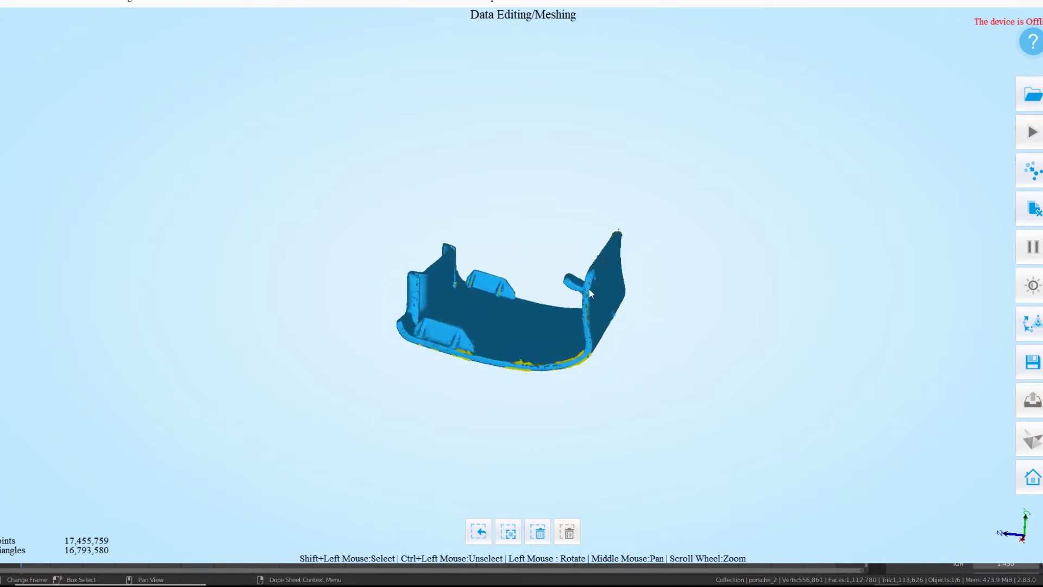
left_click_drag(501, 273, 621, 251)
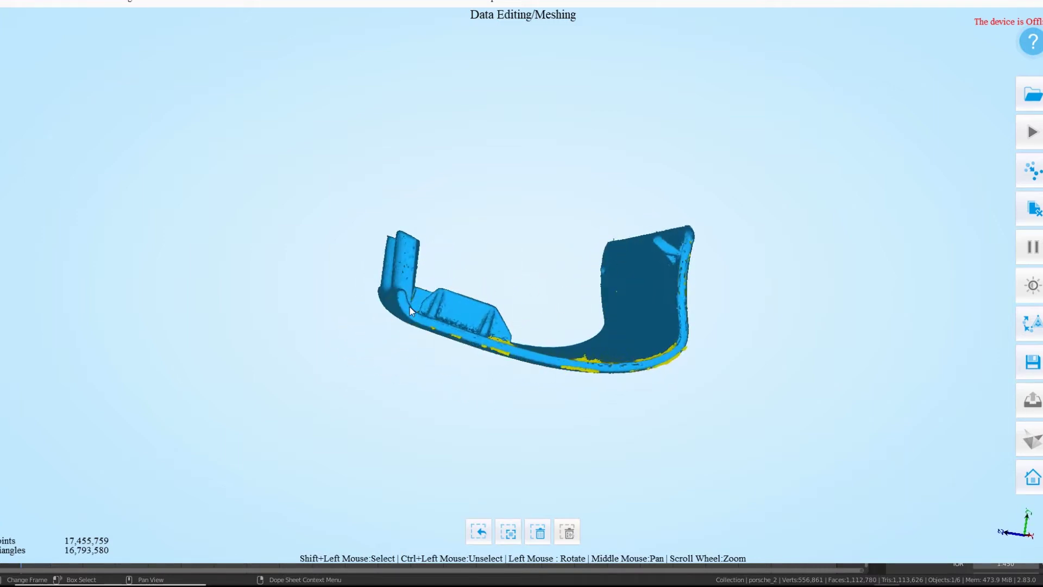
left_click_drag(410, 311, 570, 355)
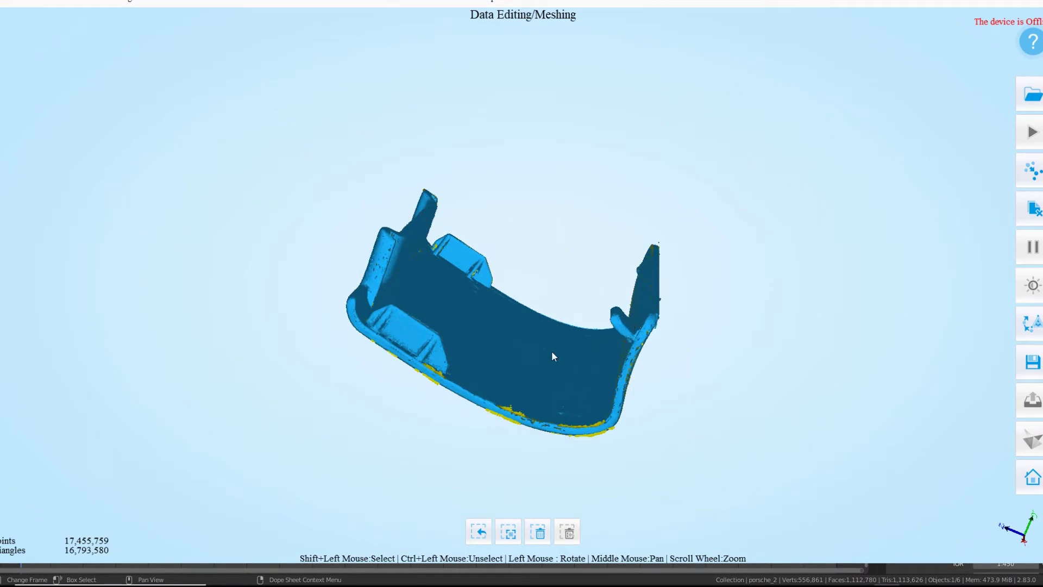
left_click_drag(553, 355, 647, 331)
left_click_drag(493, 321, 599, 380)
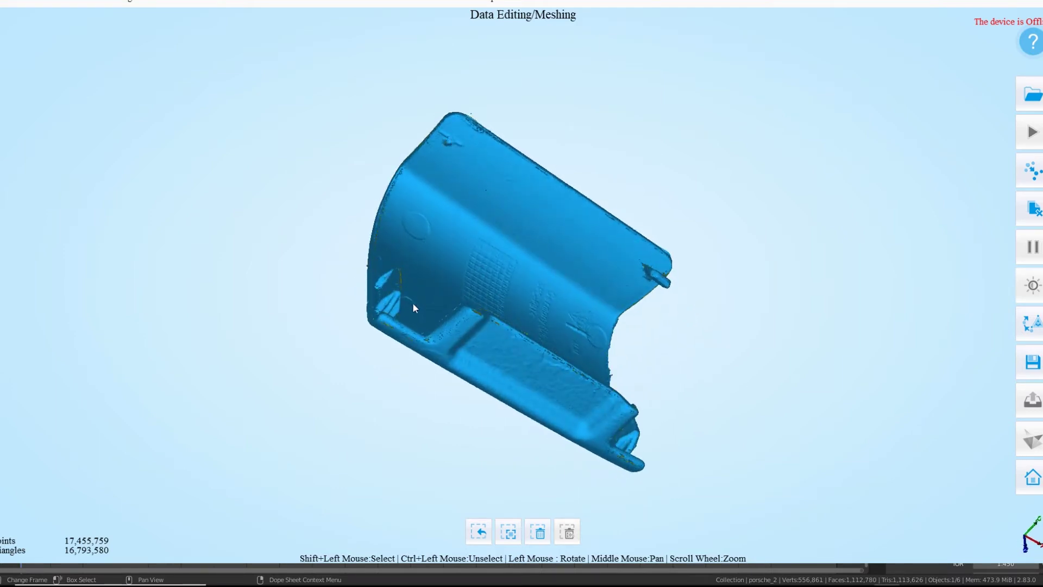
left_click_drag(413, 308, 519, 383)
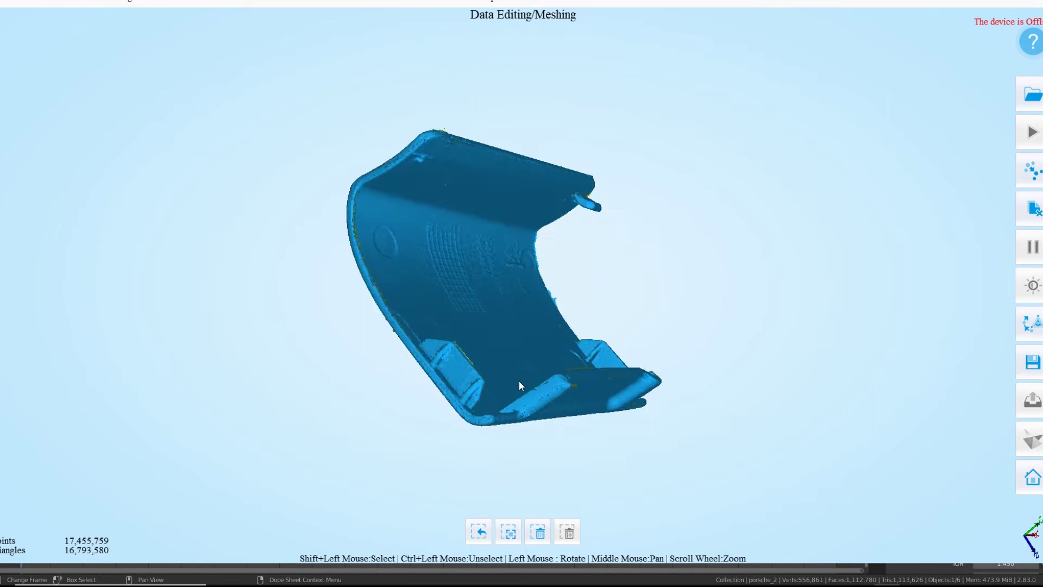
left_click_drag(402, 293, 439, 330)
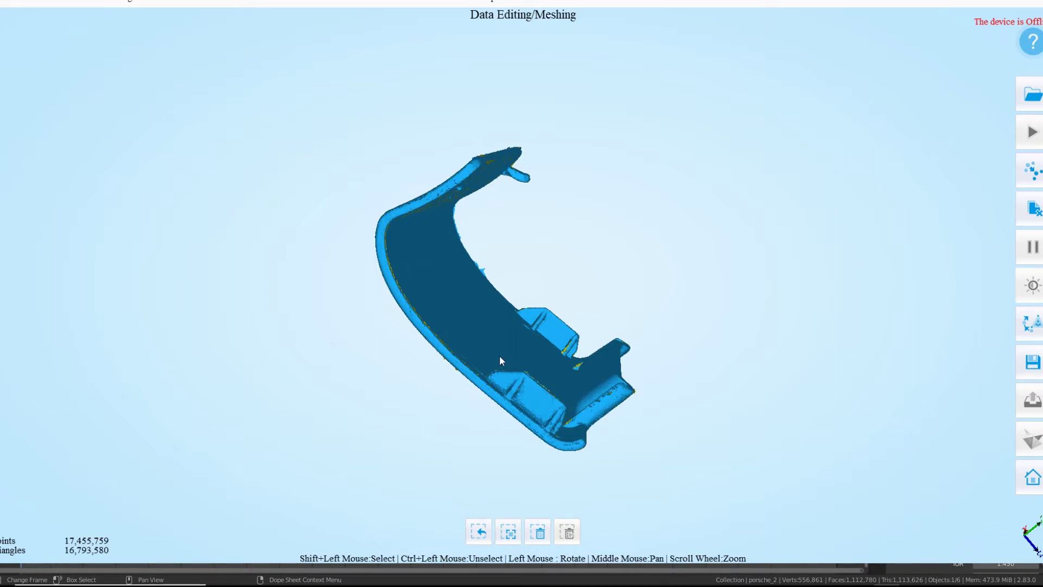
left_click_drag(500, 355, 520, 348)
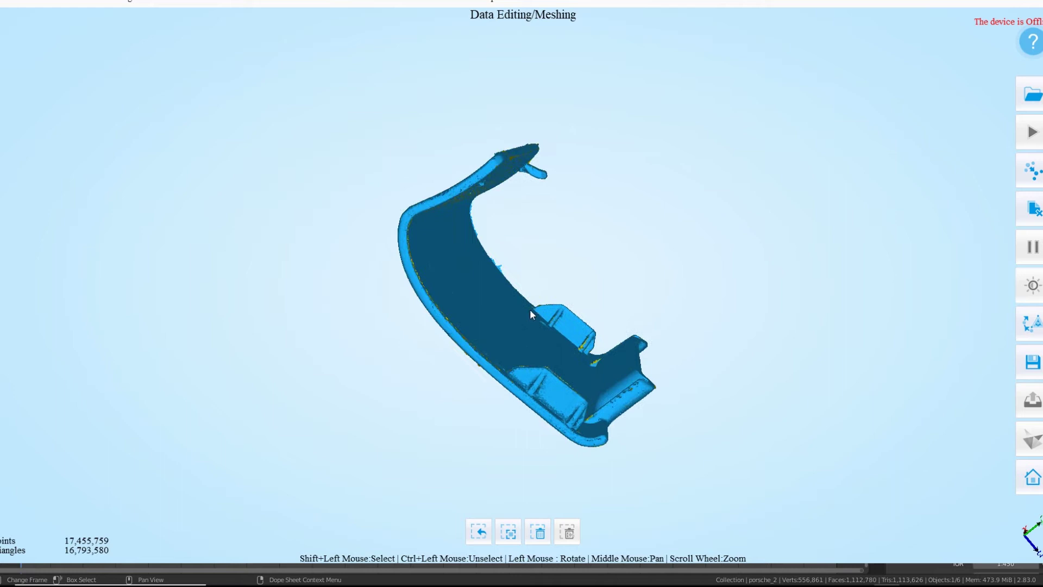
left_click_drag(530, 309, 415, 309)
left_click_drag(478, 329, 543, 275)
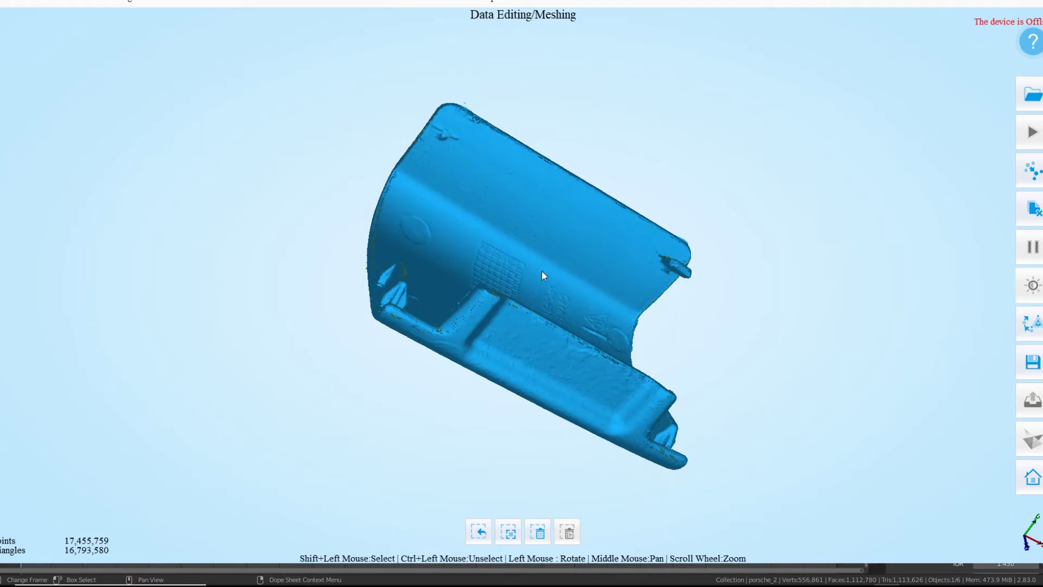
Open an existing scan project.
left_click(1032, 93)
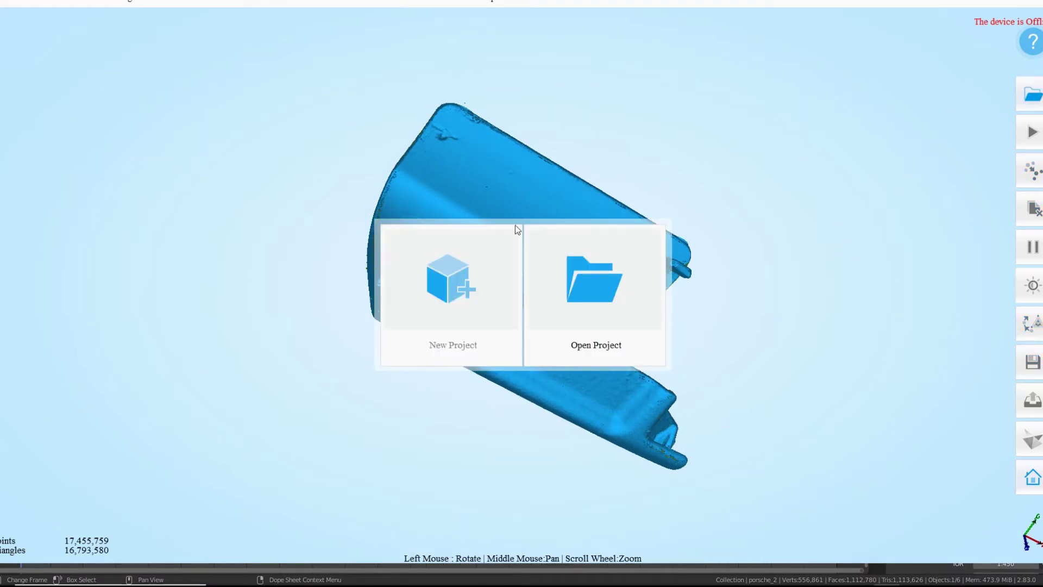
left_click(581, 287)
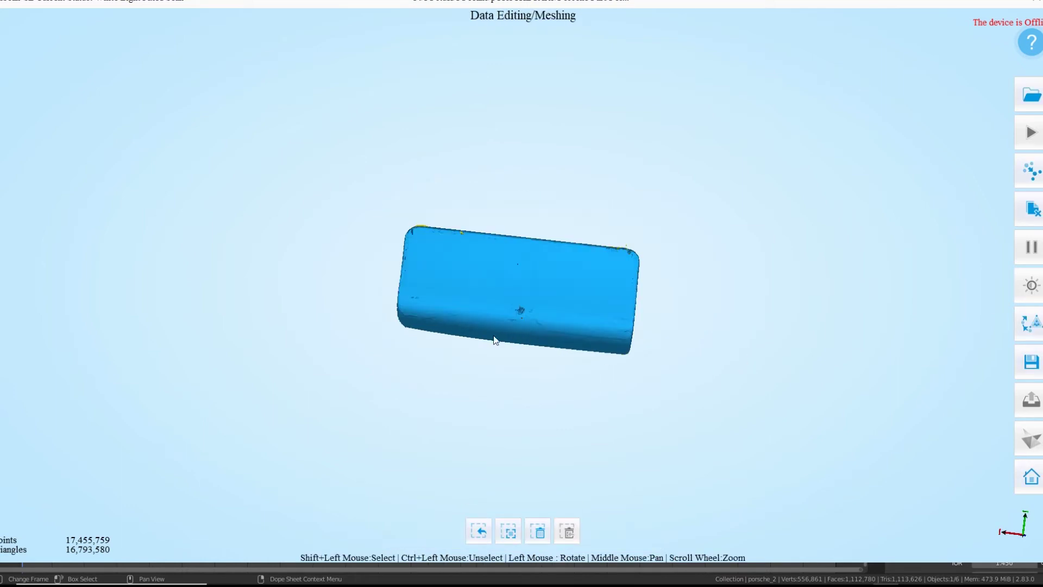
Examine the point data on the scanned cover's end flange and side clips up close.
scroll(488, 334, "down", 2)
scroll(489, 333, "up", 6)
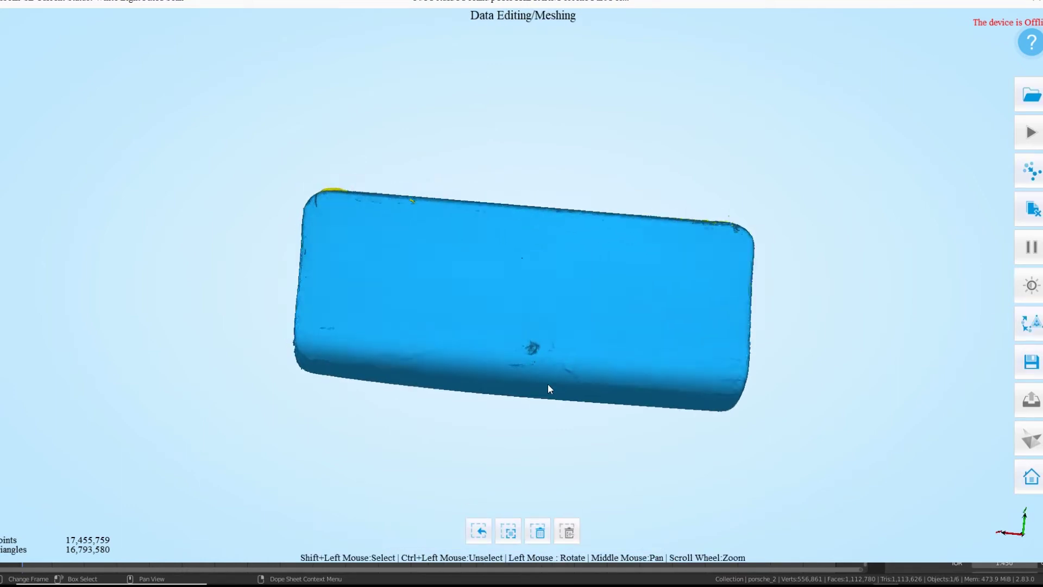
left_click_drag(549, 389, 678, 409)
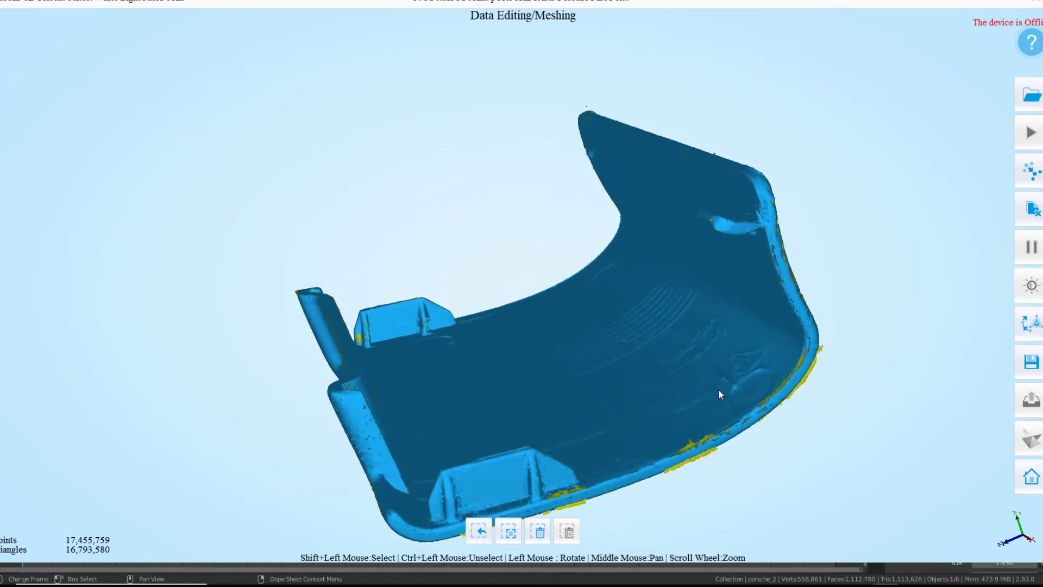
scroll(718, 391, "up", 5)
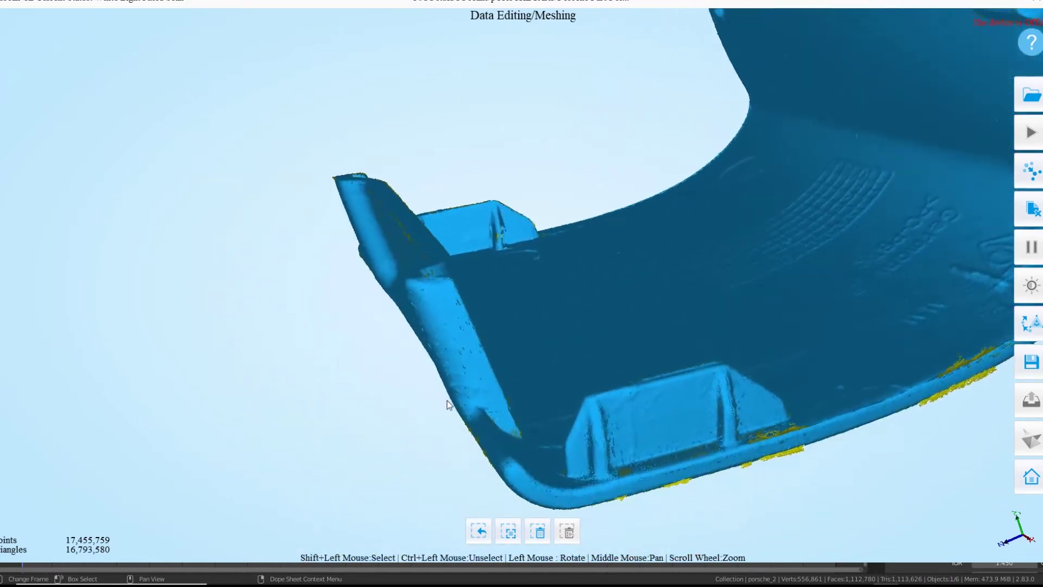
scroll(445, 358, "up", 5)
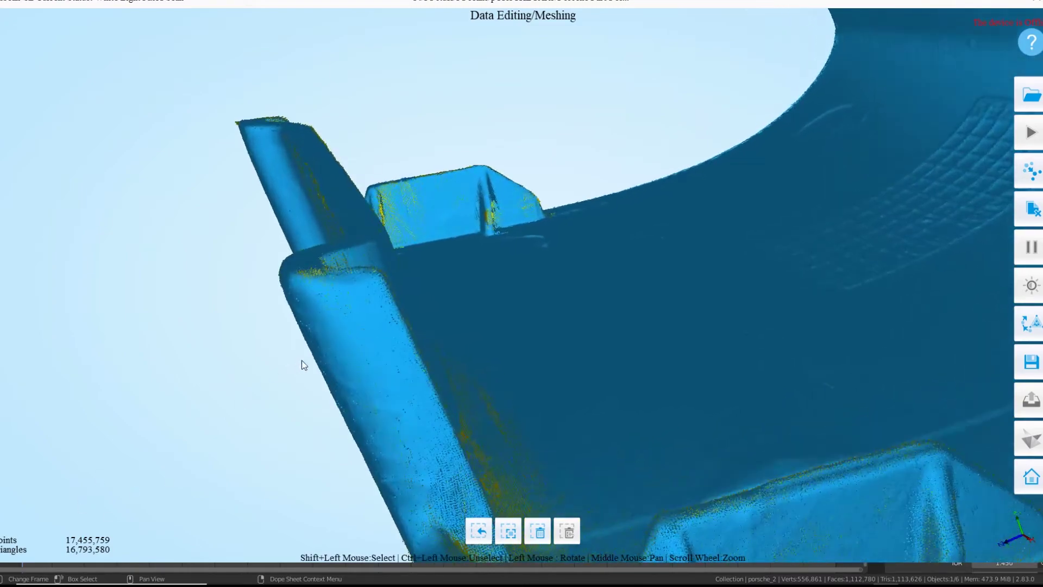
scroll(304, 365, "up", 6)
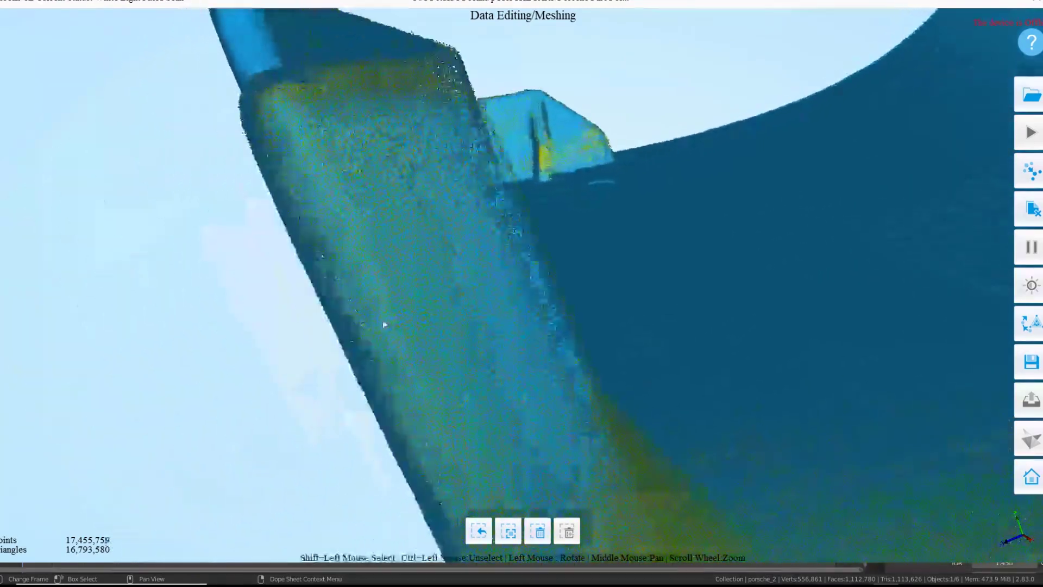
scroll(385, 324, "up", 5)
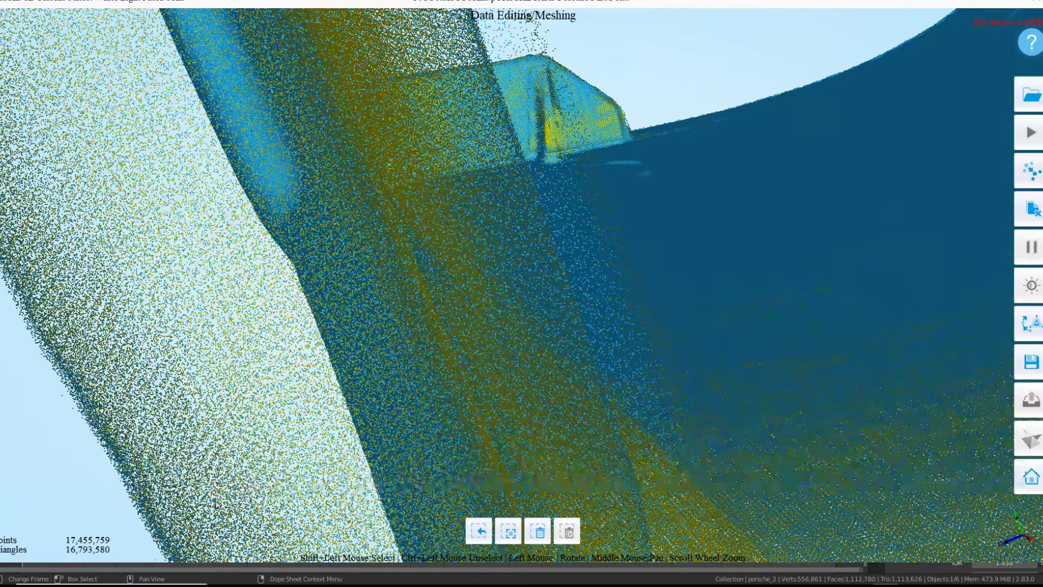
left_click_drag(523, 268, 530, 334)
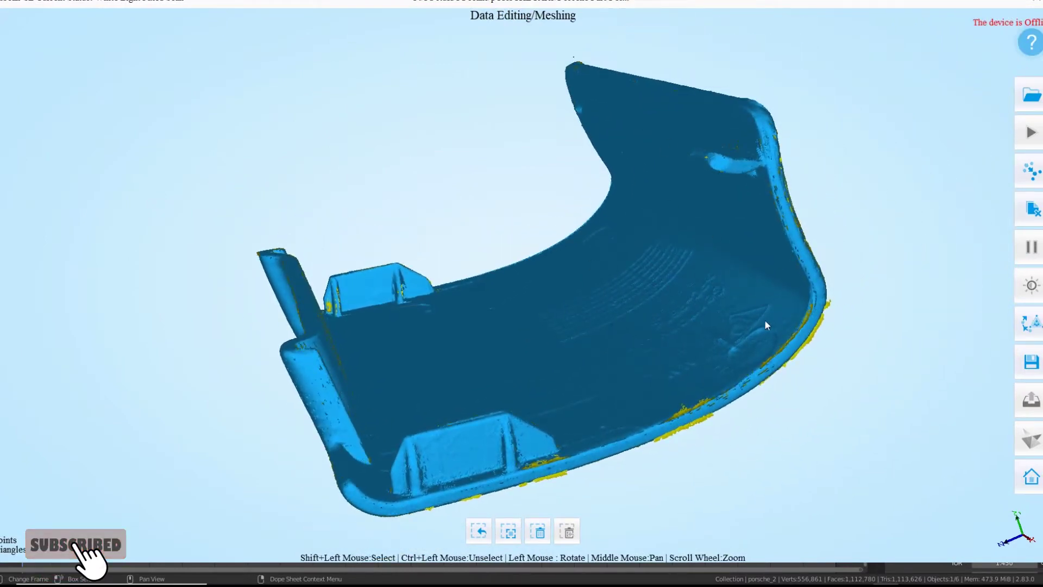
Examine the embossed grid, lettering and symbols on the inner face of the scanned cover.
left_click_drag(766, 326, 641, 343)
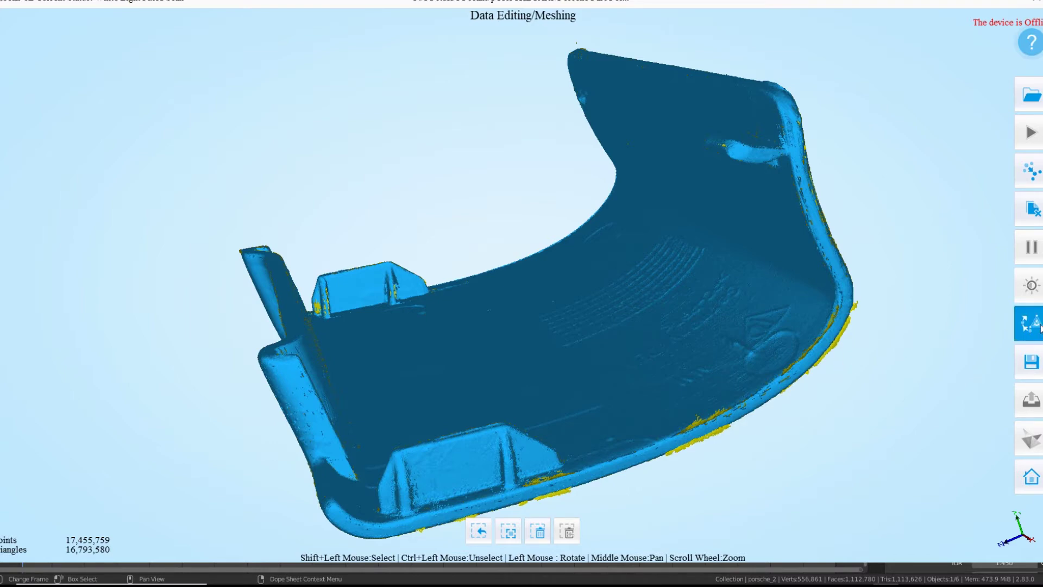
left_click_drag(595, 354, 536, 294)
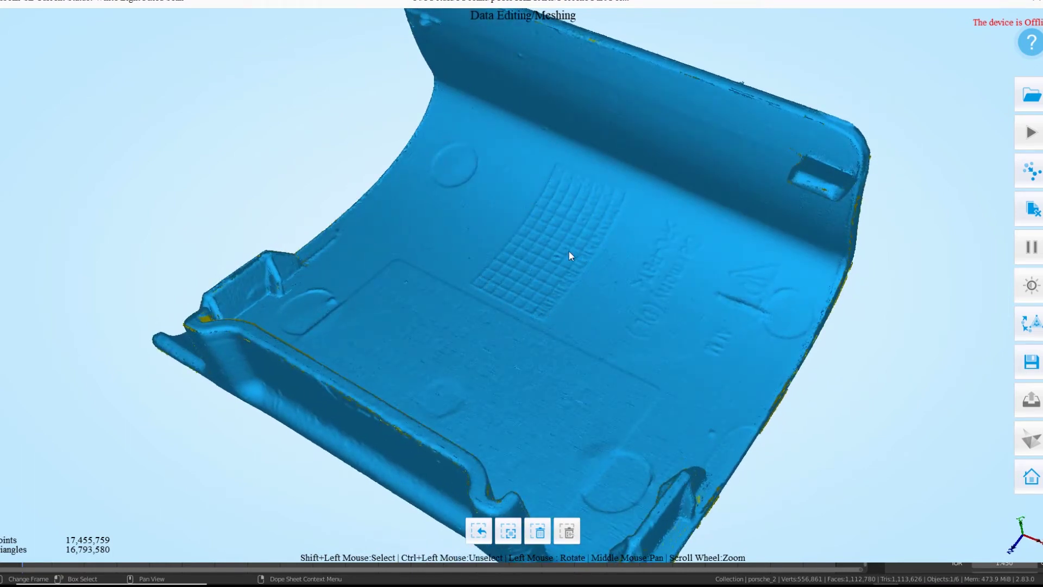
left_click_drag(666, 228, 746, 265)
scroll(709, 257, "down", 2)
scroll(699, 263, "up", 5)
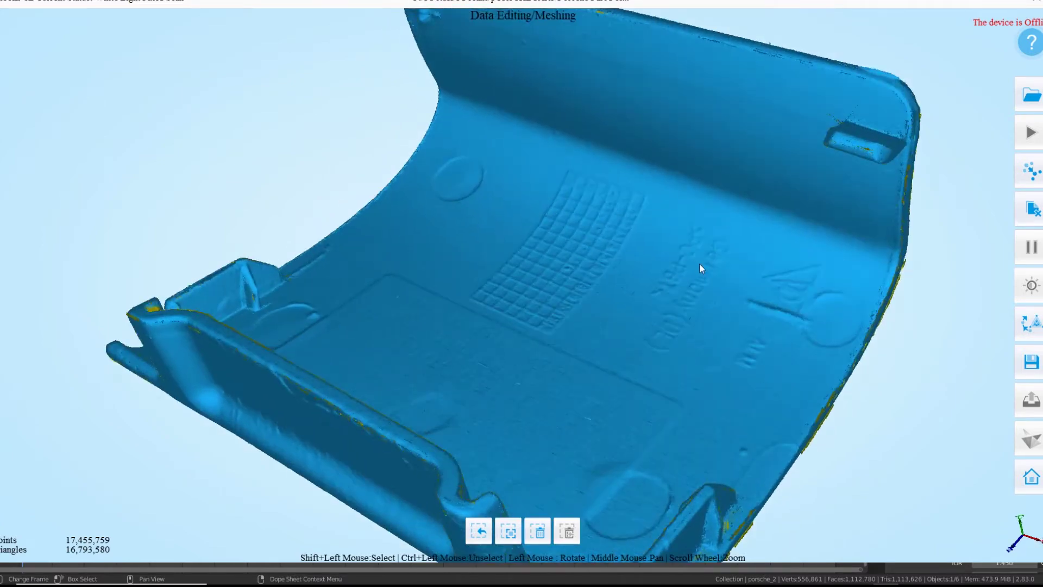
left_click_drag(535, 294, 652, 344)
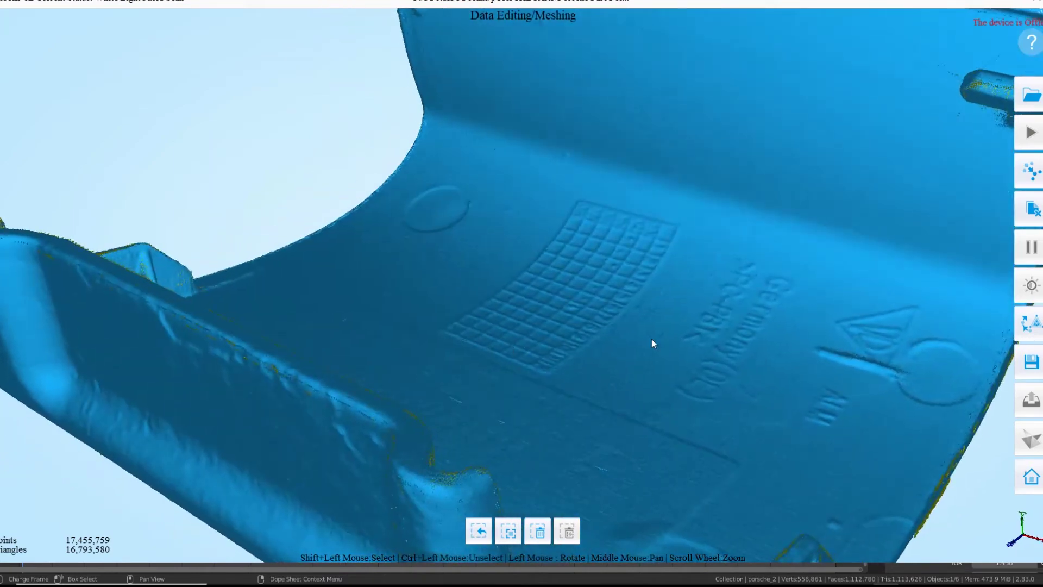
left_click_drag(741, 326, 725, 358)
scroll(724, 358, "down", 5)
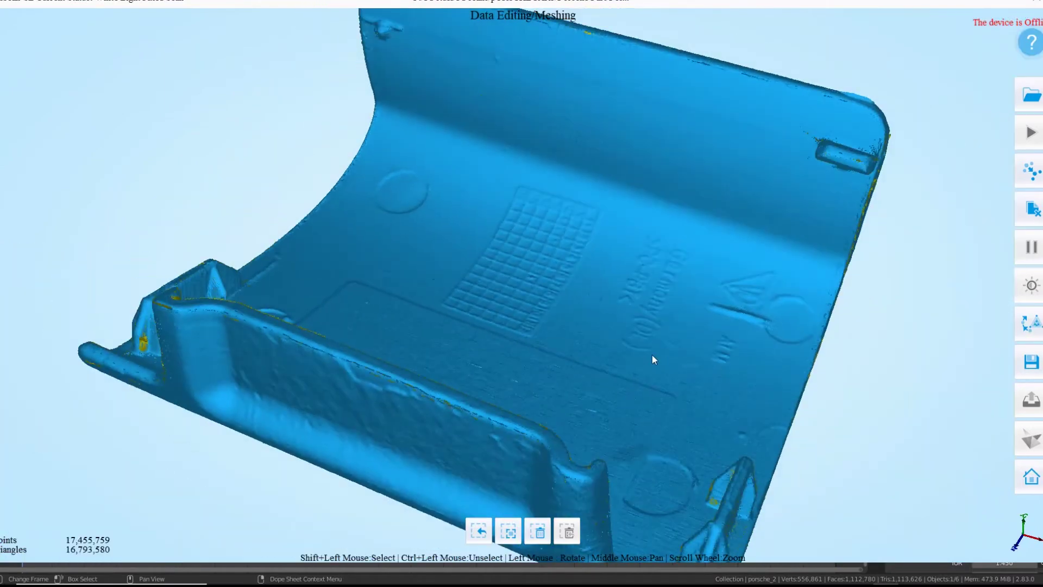
left_click_drag(713, 362, 615, 328)
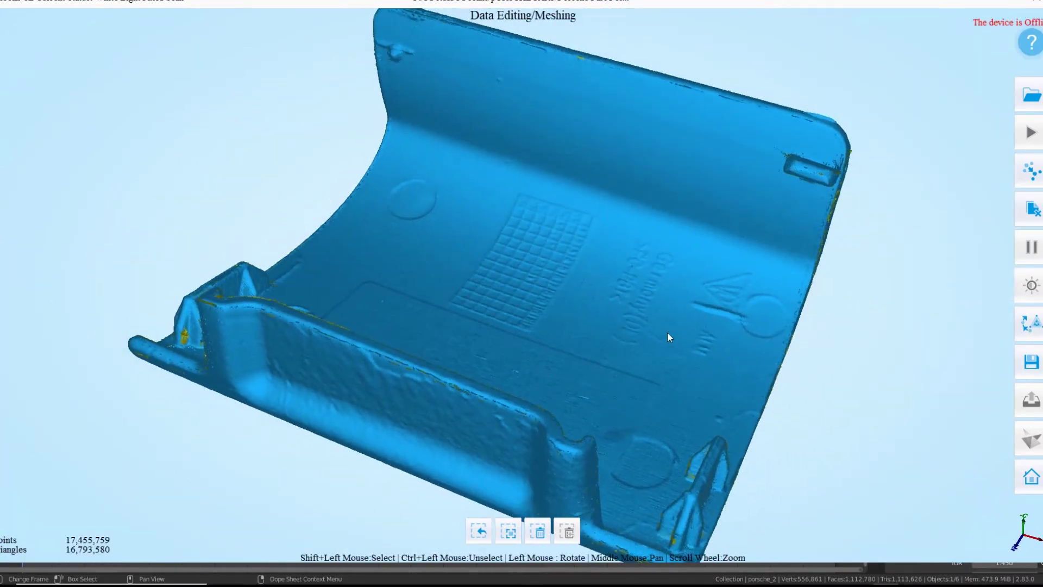
left_click_drag(665, 434, 637, 325)
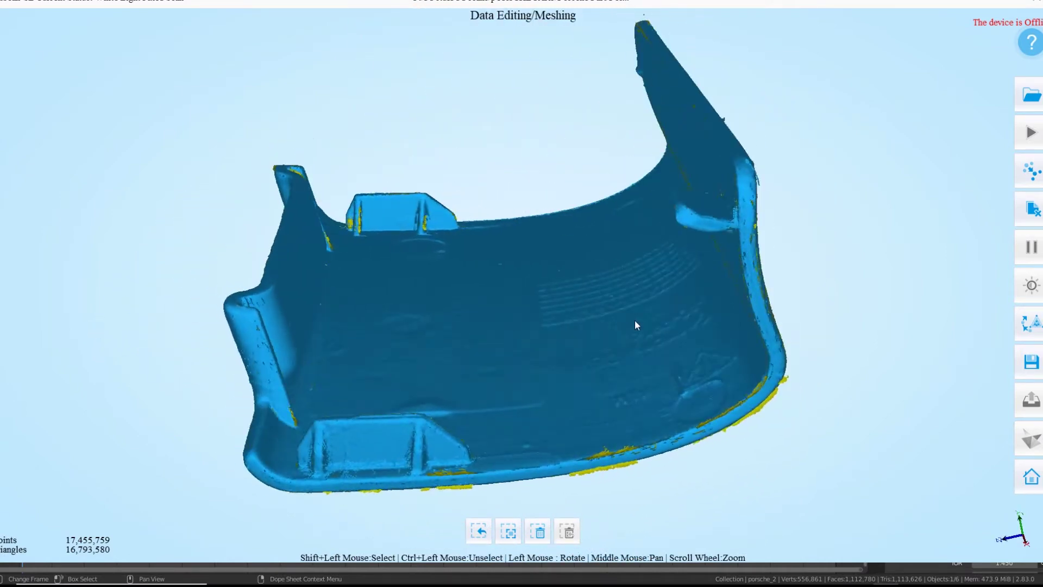
Mesh the scan as a watertight, medium-detail model with a simplification ratio of 100 and both Smooth and Sharpen enabled.
left_click(1032, 324)
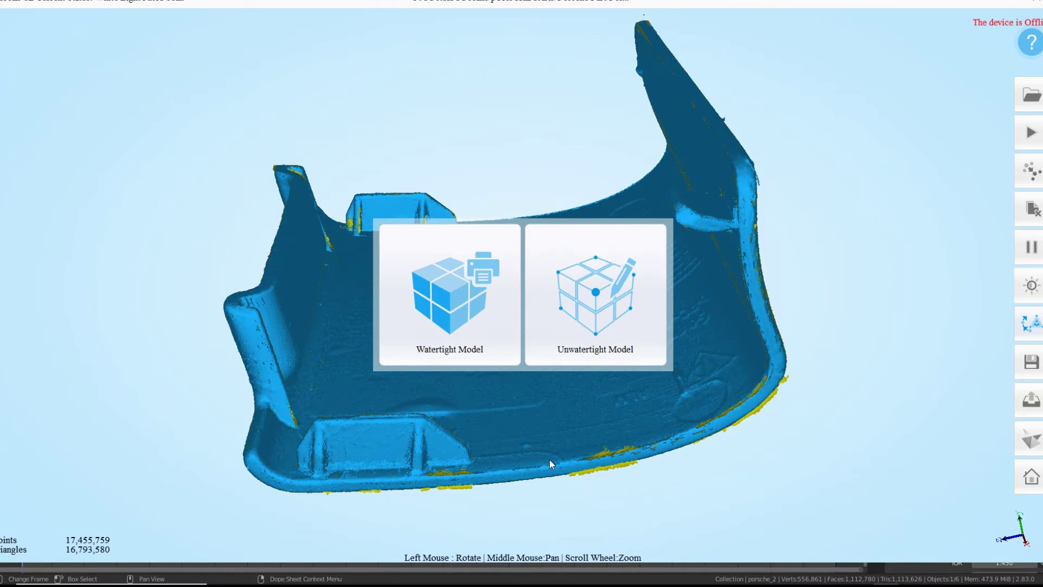
left_click(456, 302)
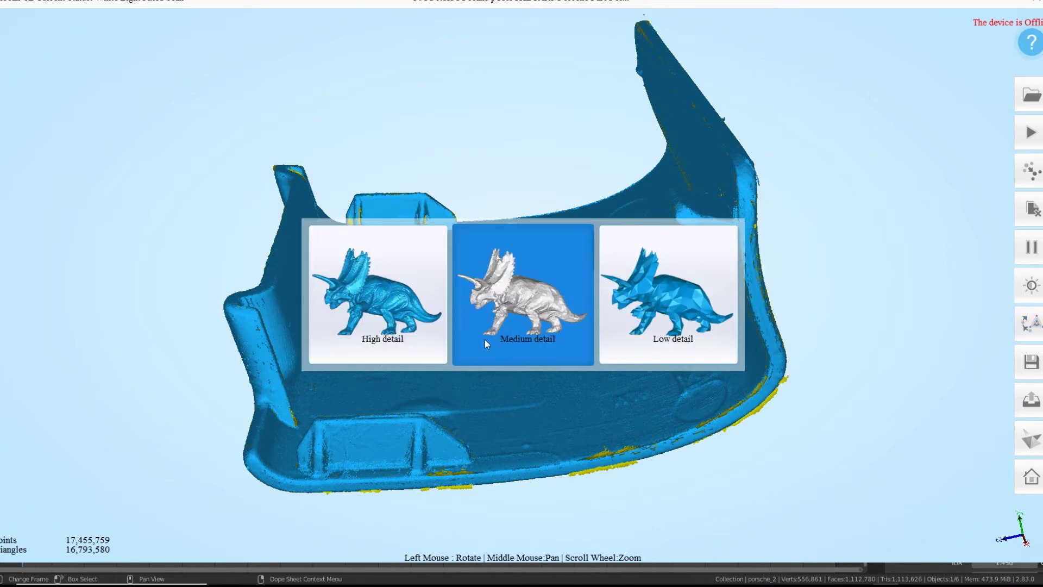
left_click(530, 308)
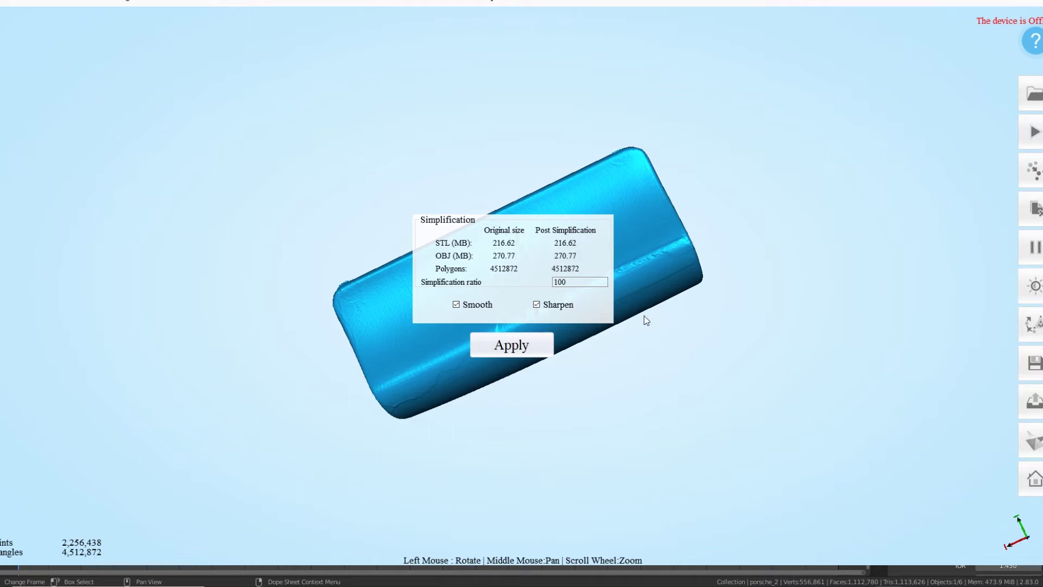
left_click(517, 344)
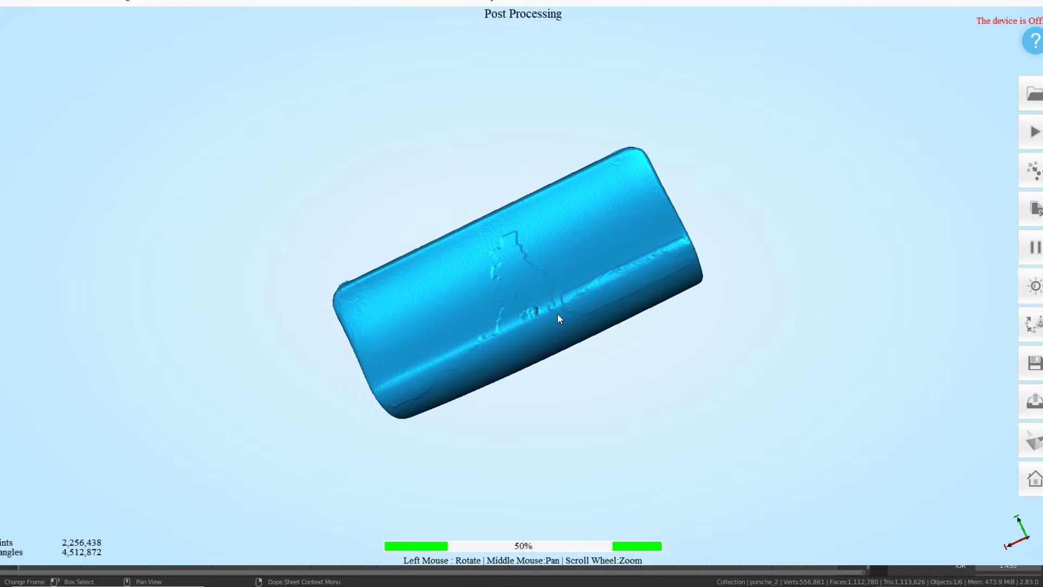
Examine the meshed cover from all sides, then check the side clip, grid and lettering on its inner face.
left_click_drag(566, 278, 563, 319)
left_click_drag(424, 300, 682, 256)
left_click_drag(537, 295, 779, 216)
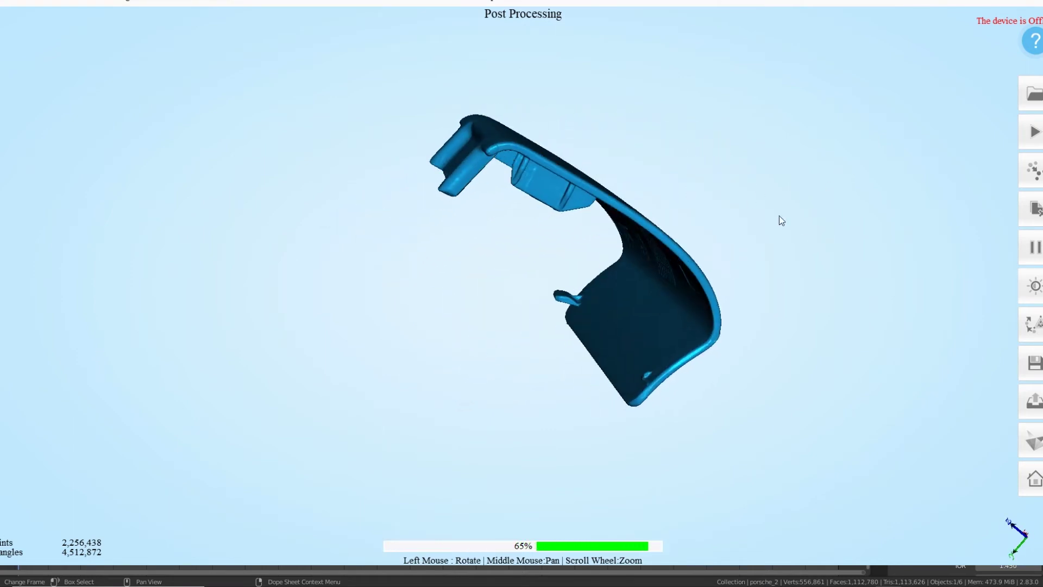
left_click_drag(643, 258, 503, 207)
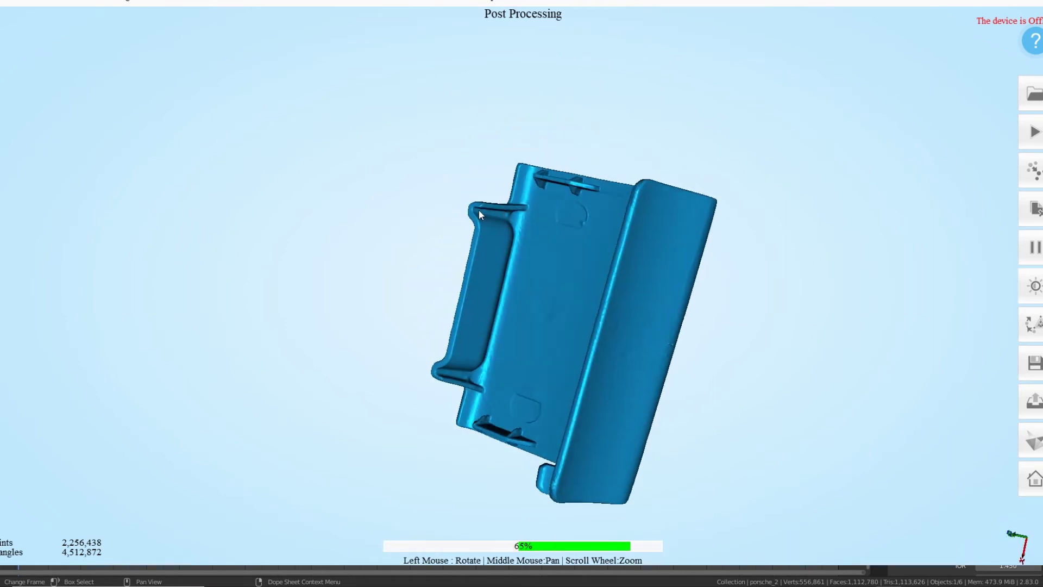
left_click_drag(502, 396, 670, 427)
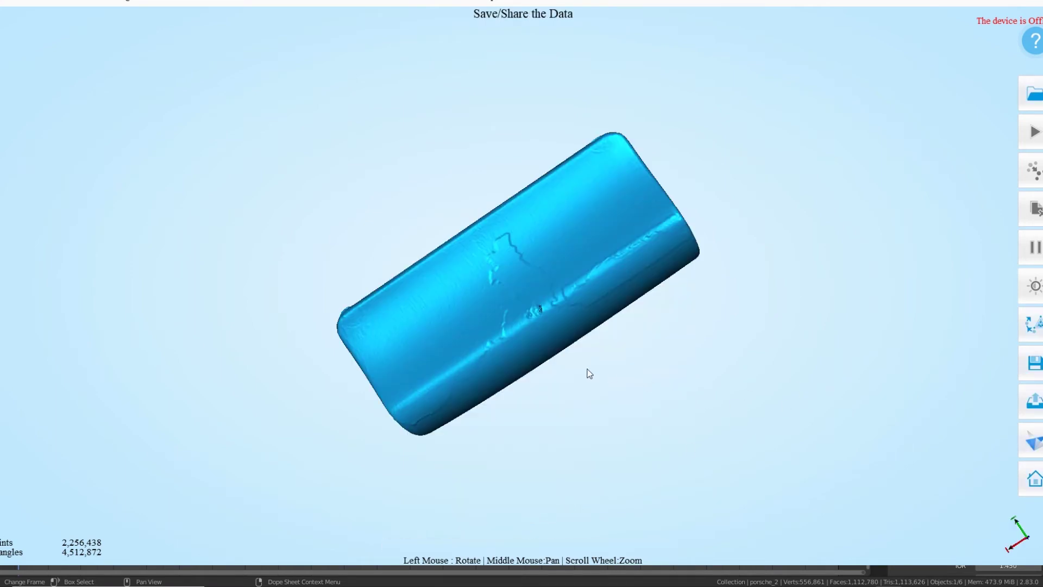
left_click_drag(588, 372, 647, 223)
scroll(610, 545, "up", 3)
scroll(638, 387, "up", 8)
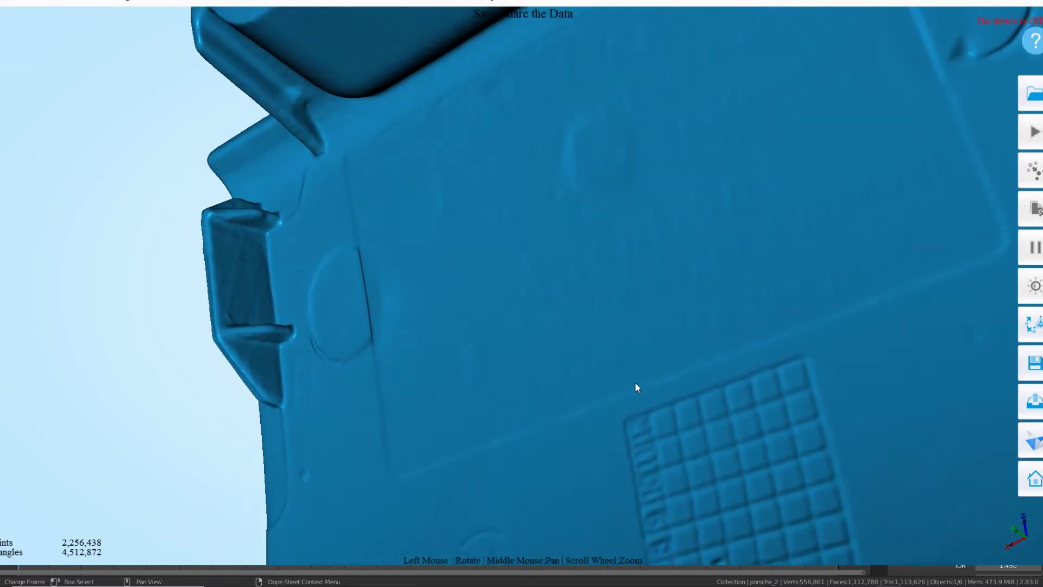
scroll(637, 386, "down", 5)
left_click_drag(663, 426, 618, 473)
scroll(617, 243, "up", 3)
scroll(625, 380, "up", 3)
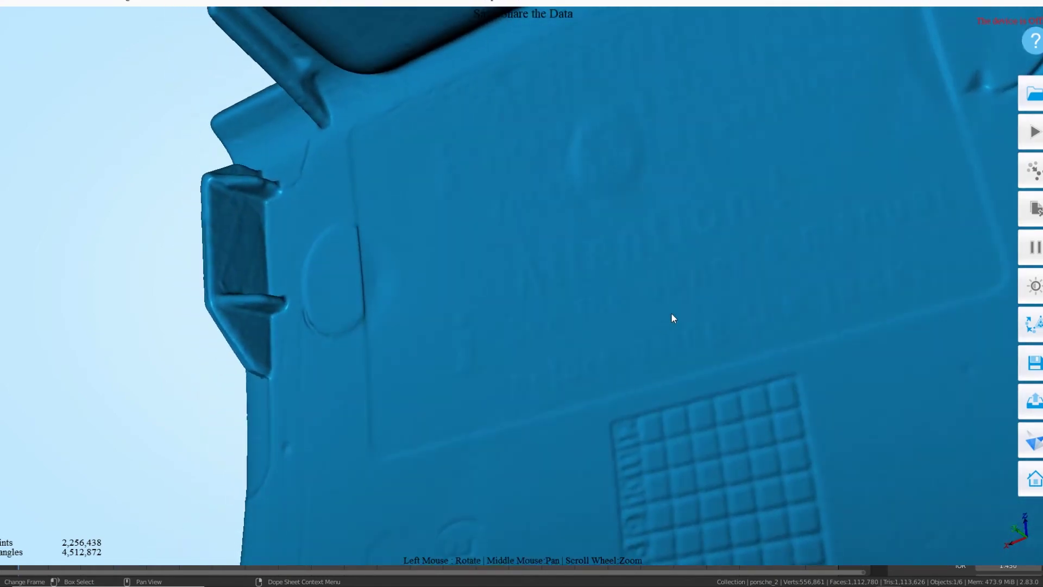
Examine the whole meshed cover from the side, including the small pins on its flange and the inner face.
scroll(673, 319, "down", 8)
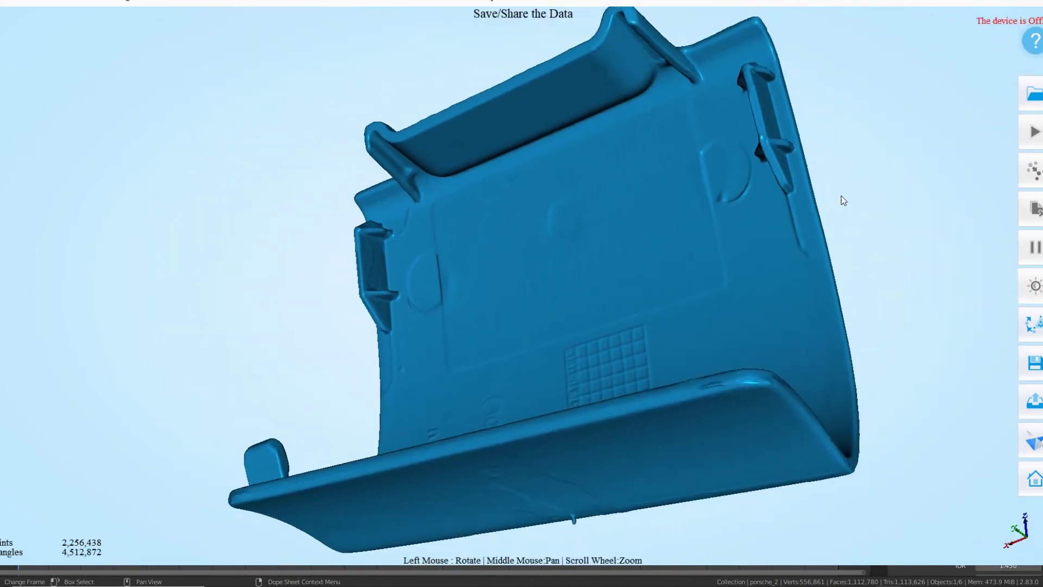
left_click_drag(841, 200, 462, 416)
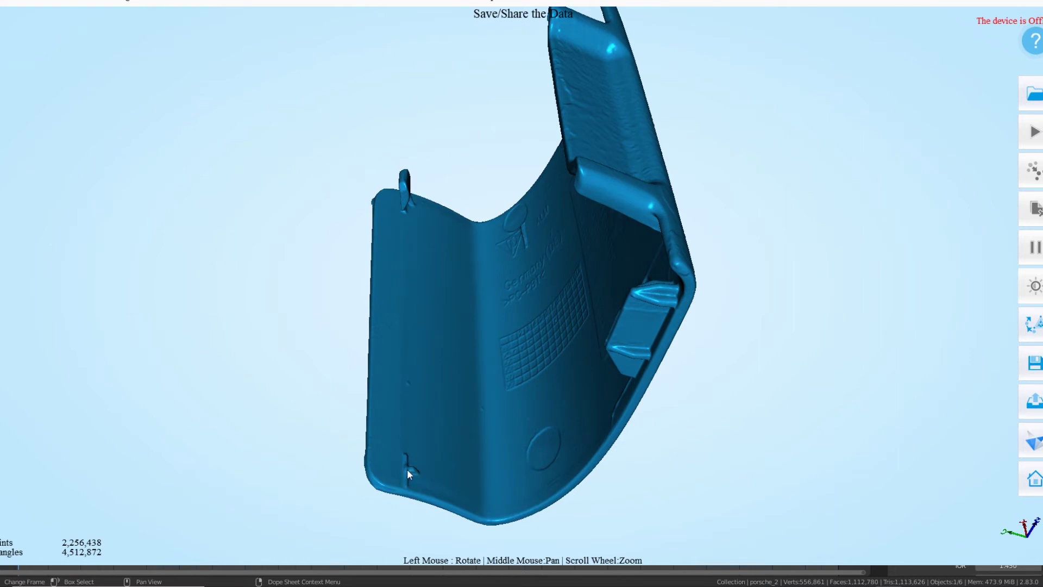
left_click_drag(409, 492, 402, 462)
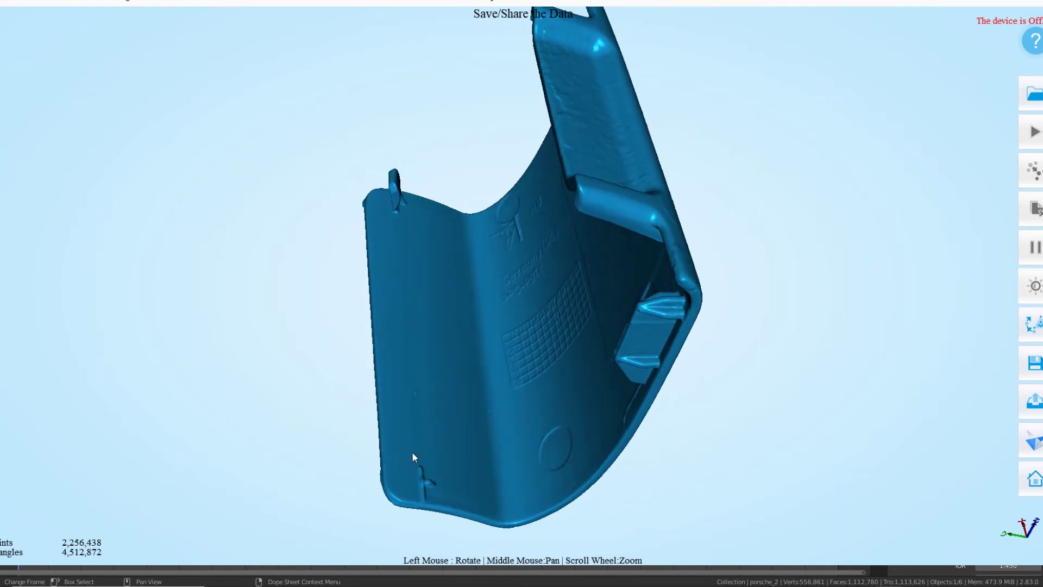
Switch to Blender and examine the clips, flange and uneven edges of the porsche_2 scan.
left_click(1020, 4)
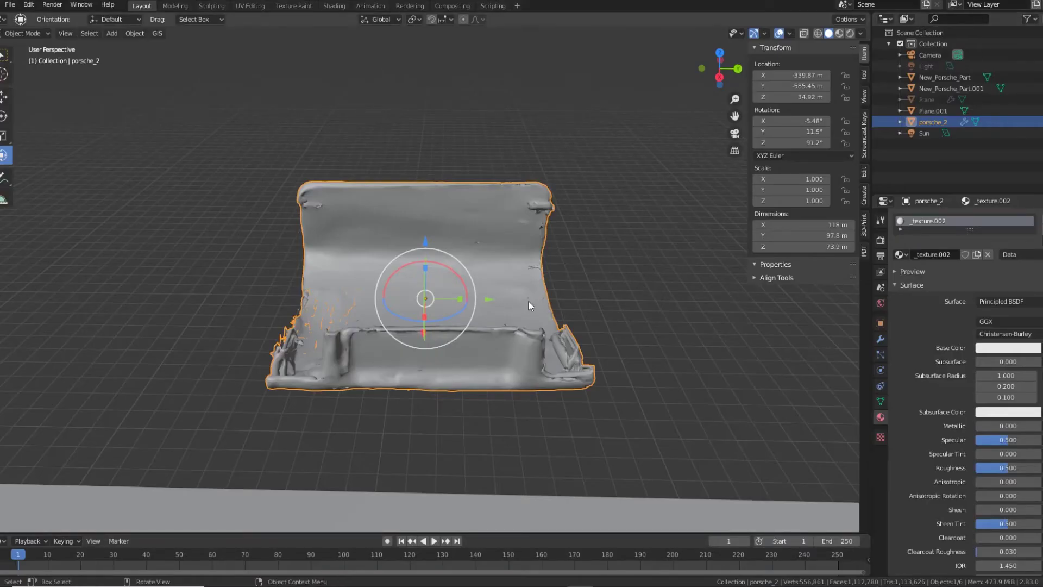
middle_click_drag(321, 384, 313, 357)
scroll(370, 428, "down", 1)
scroll(369, 434, "up", 5)
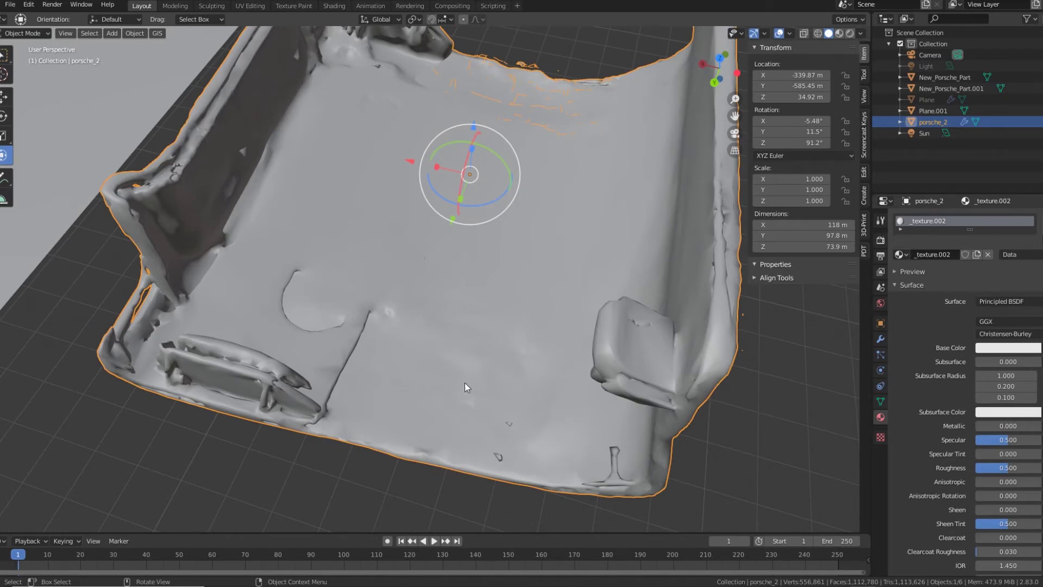
middle_click_drag(465, 383, 441, 406)
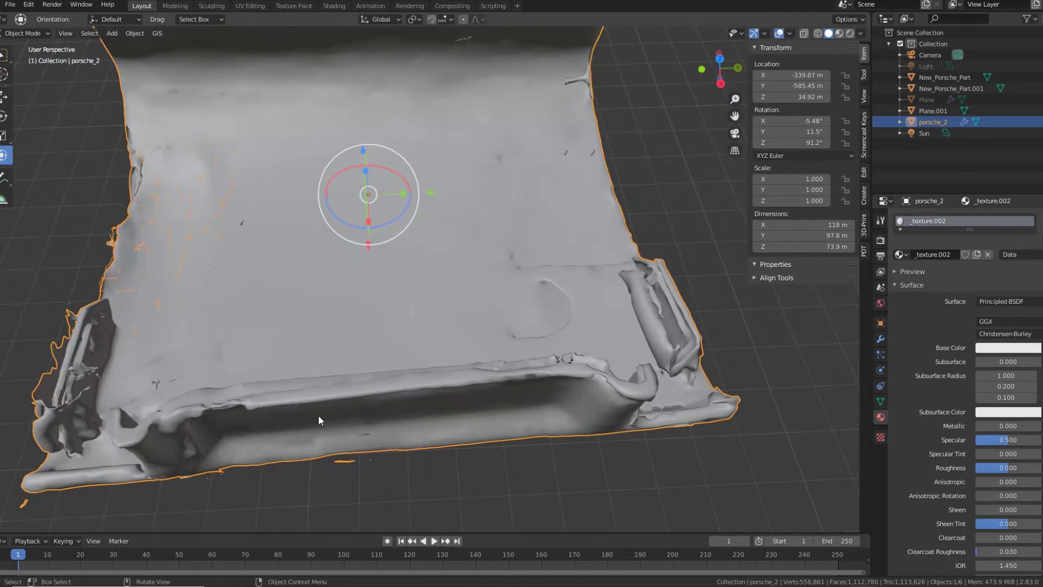
middle_click_drag(318, 415, 484, 362)
scroll(433, 406, "down", 5)
Examine the larger new scan of the cover from its outer face, inner face and side clips for comparison with porsche_2.
middle_click_drag(400, 361, 319, 371)
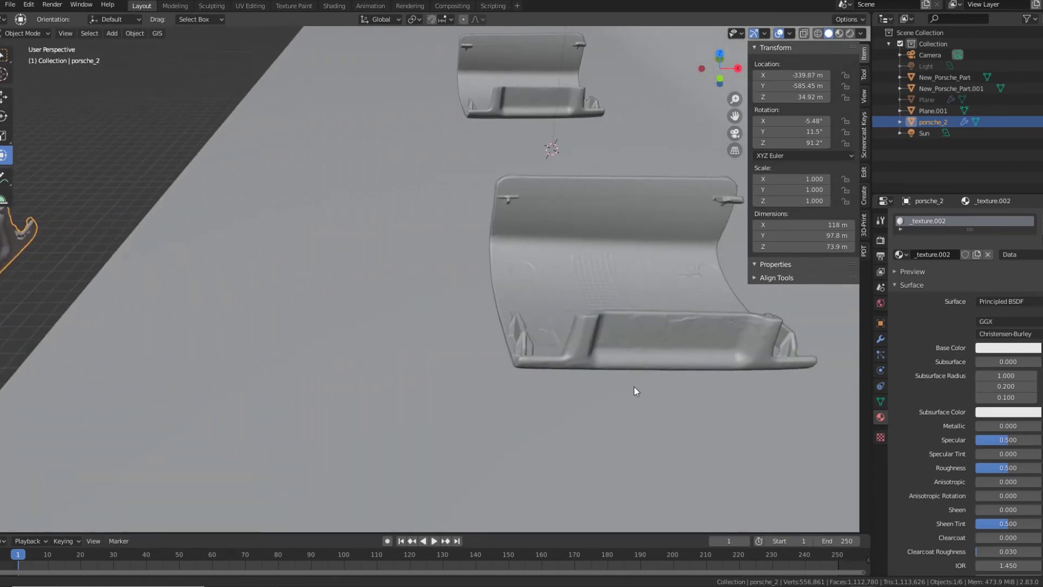
middle_click_drag(634, 386, 592, 362, "shift")
scroll(502, 380, "up", 5)
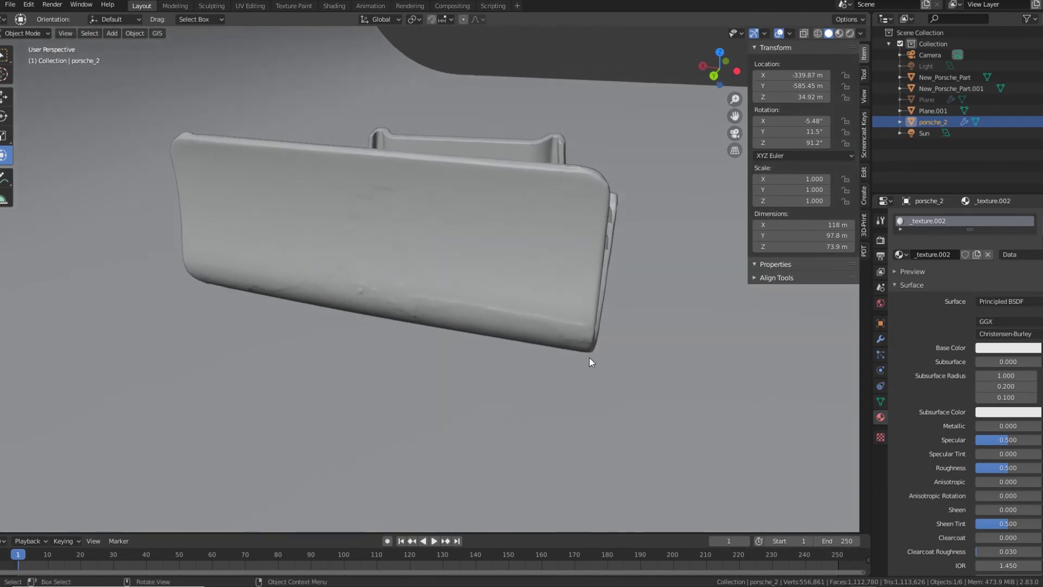
middle_click_drag(380, 349, 473, 341)
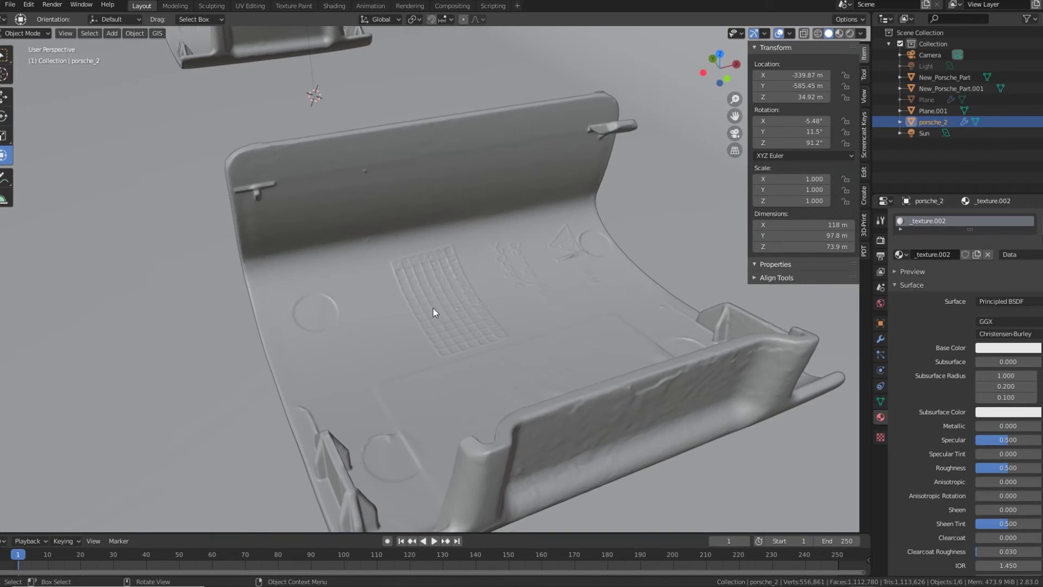
middle_click_drag(433, 311, 487, 310)
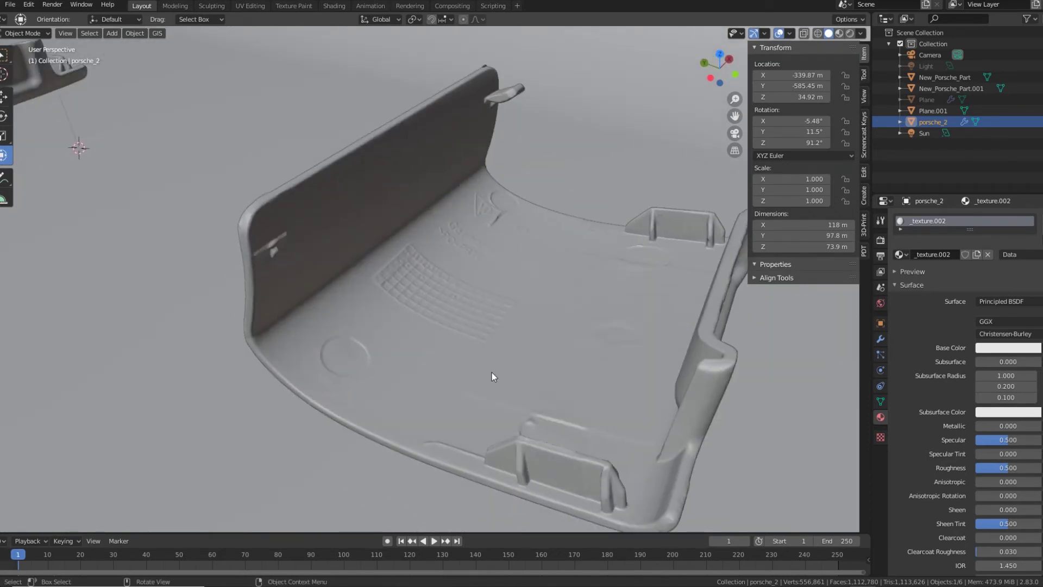
middle_click_drag(456, 344, 648, 414)
scroll(648, 418, "down", 6)
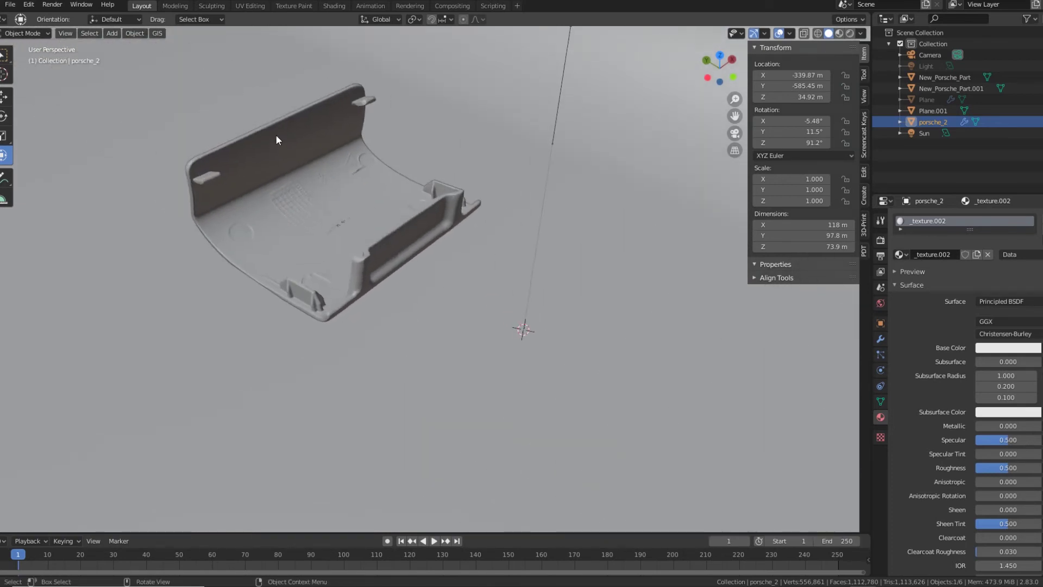
middle_click_drag(258, 158, 540, 374, "shift")
scroll(344, 310, "up", 3)
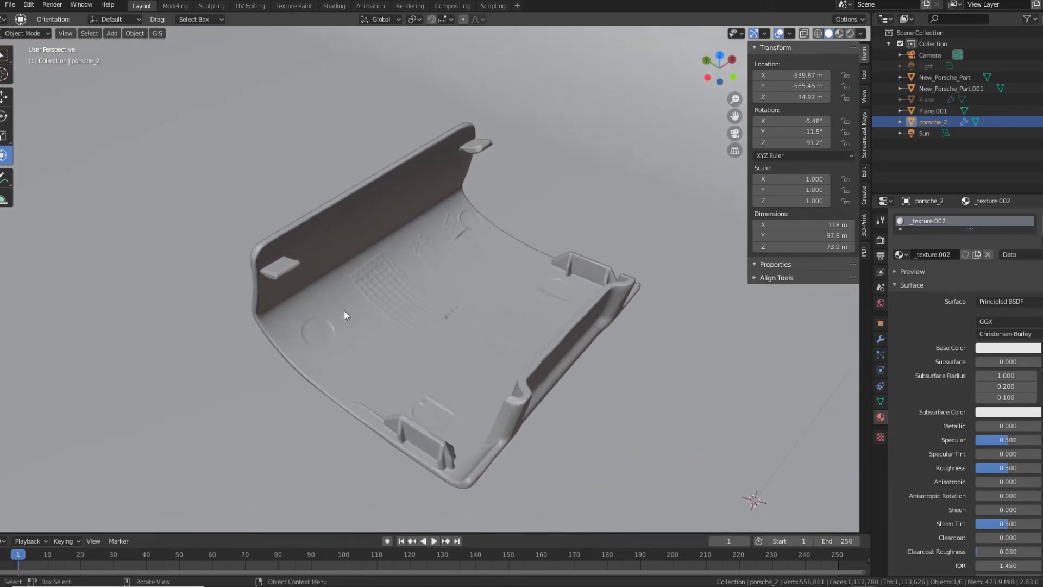
Select New_Porsche_Part and inspect its flange pins, embossed grid and lettering, and smooth outer face up close.
left_click(345, 305)
key("r")
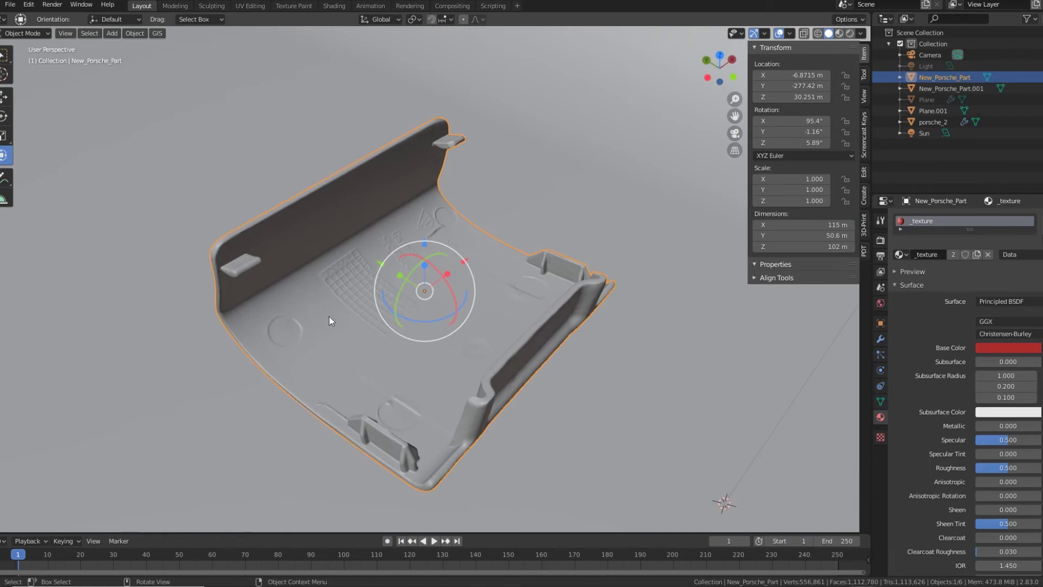
middle_click_drag(299, 306, 315, 255)
scroll(288, 244, "up", 5)
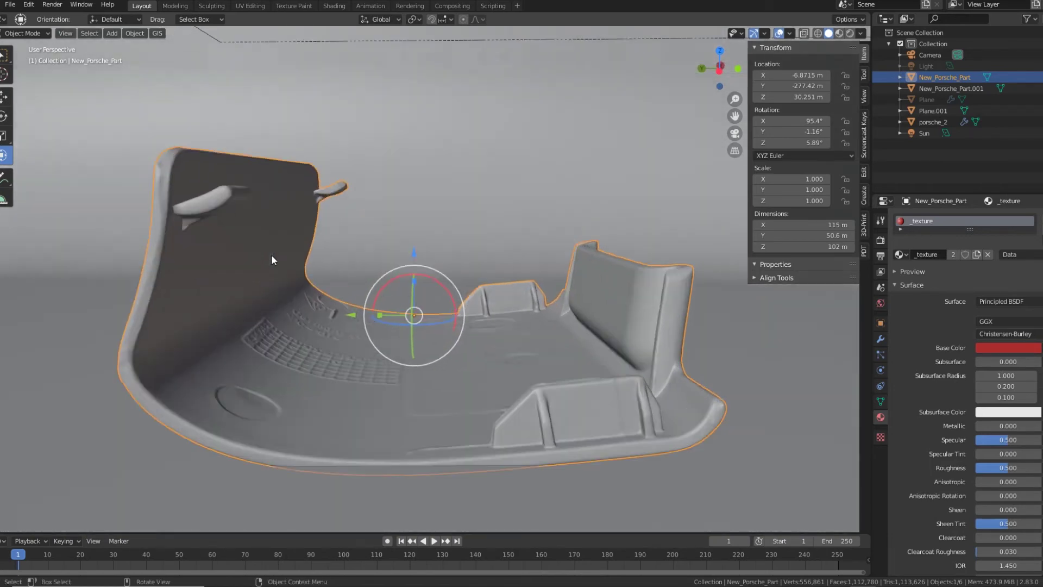
middle_click_drag(207, 256, 351, 260, "shift")
scroll(326, 239, "up", 1)
scroll(220, 196, "up", 2)
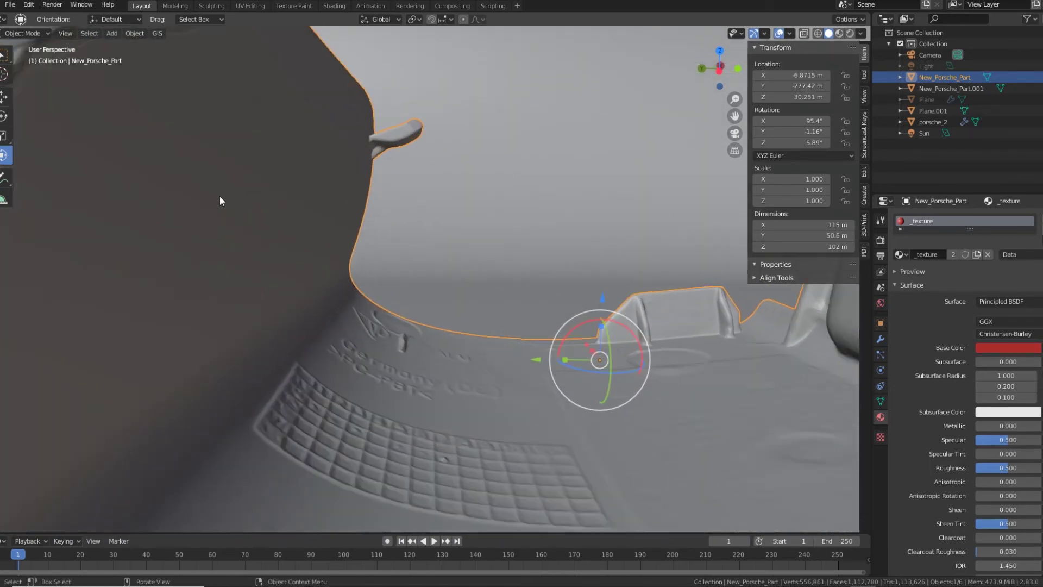
middle_click_drag(220, 196, 339, 194, "shift")
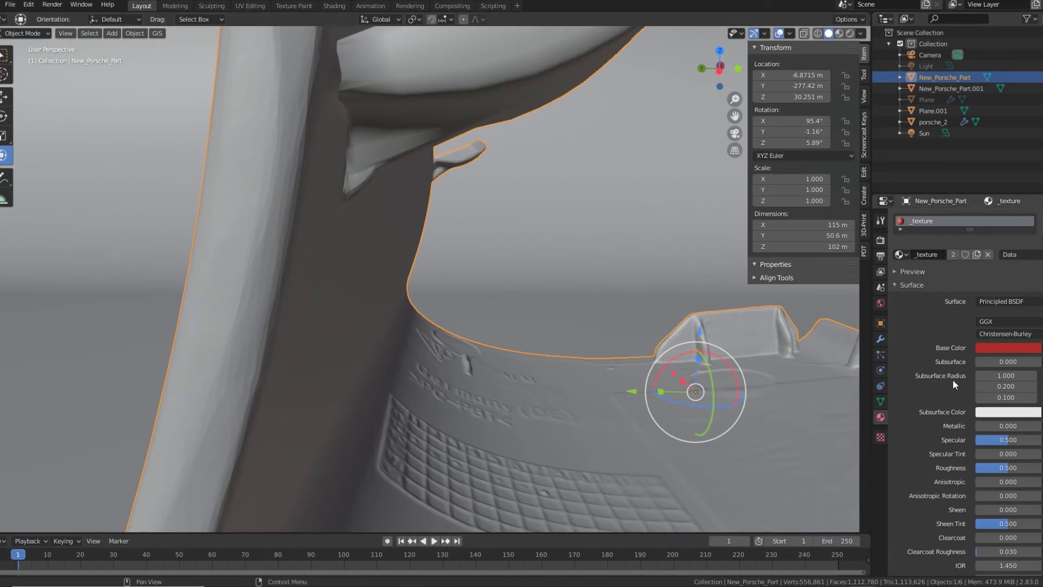
middle_click_drag(430, 267, 353, 299)
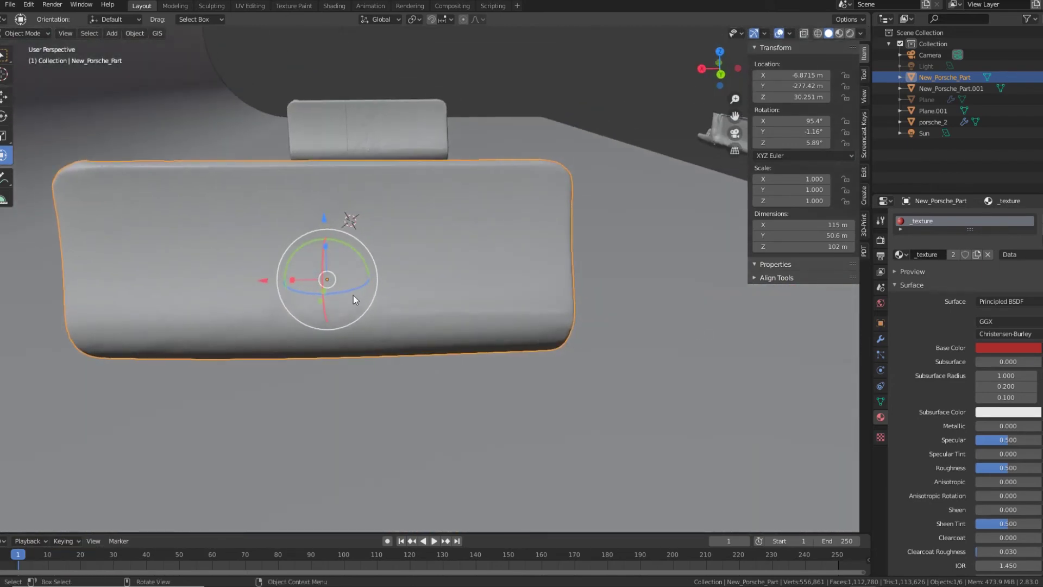
middle_click_drag(548, 323, 80, 73)
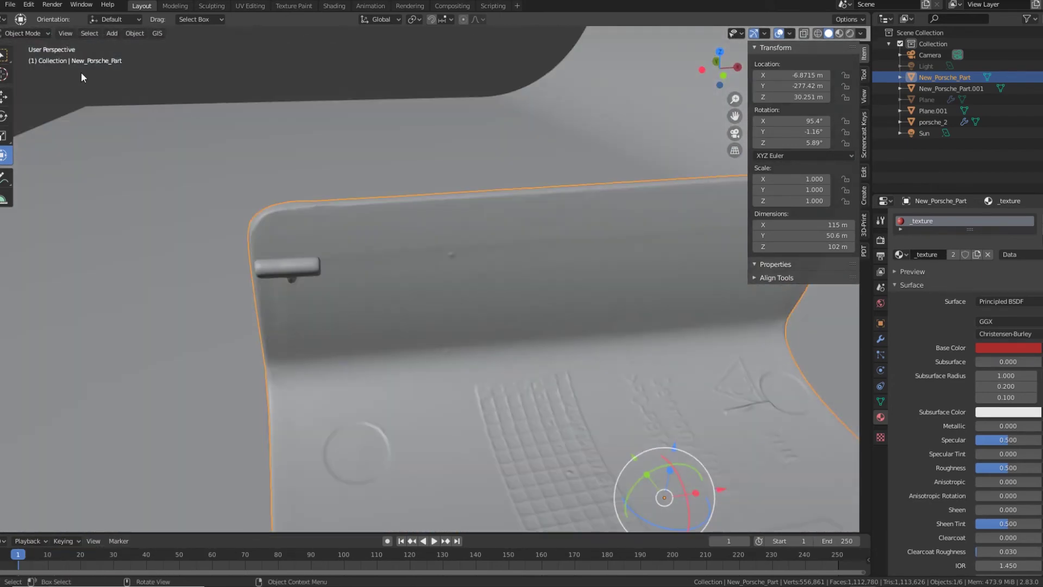
Put New_Porsche_Part into Sculpt Mode and apply the Smooth brush to the small bump inside the flange and the flange's outer face.
key("alt+a")
left_click(40, 37)
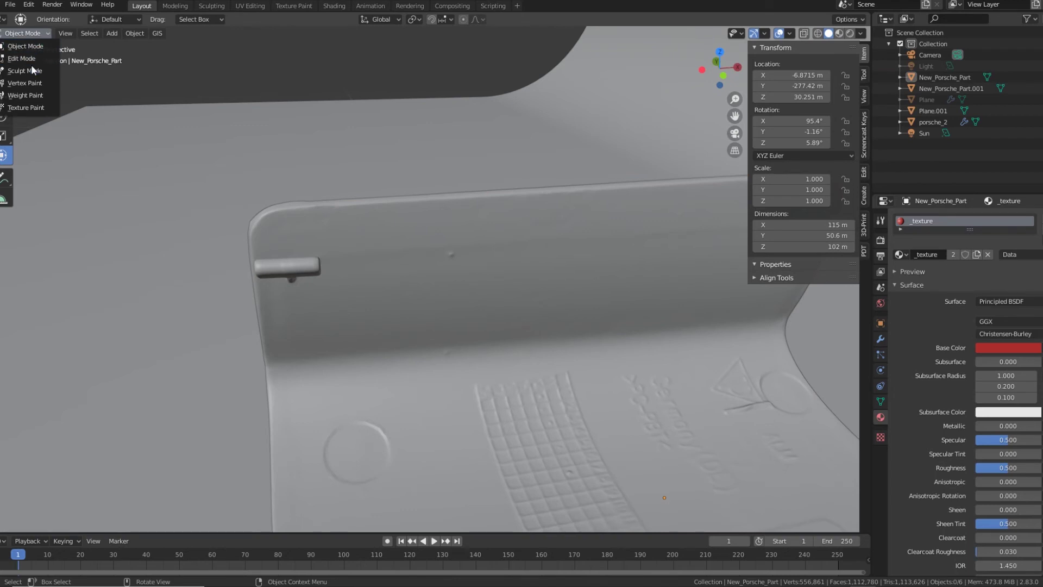
key("Return")
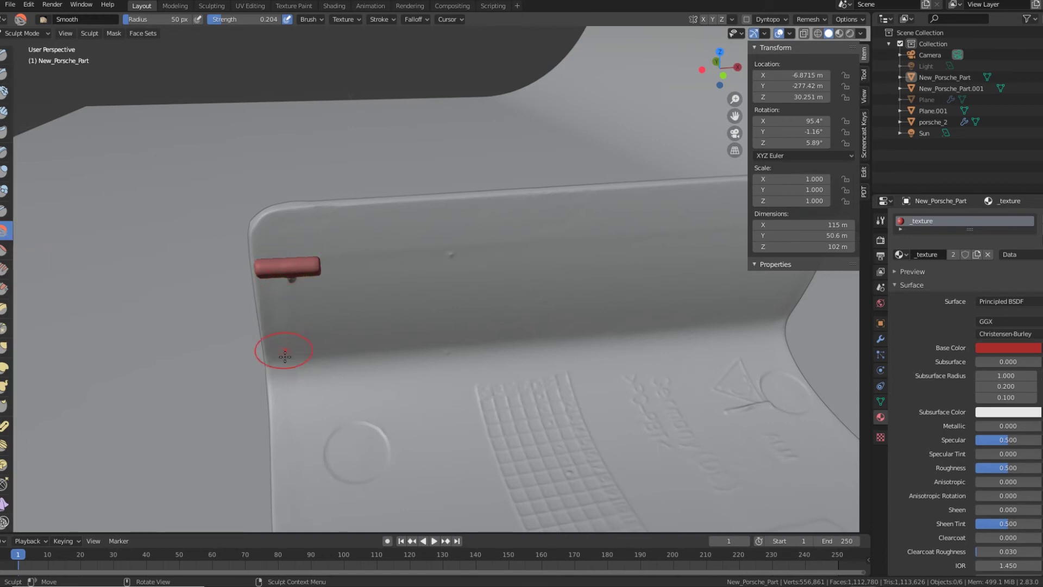
mouse_move(344, 380)
middle_mouse_down()
mouse_move(678, 140)
mouse_move(510, 431)
mouse_move(550, 421)
mouse_move(491, 260)
middle_mouse_up()
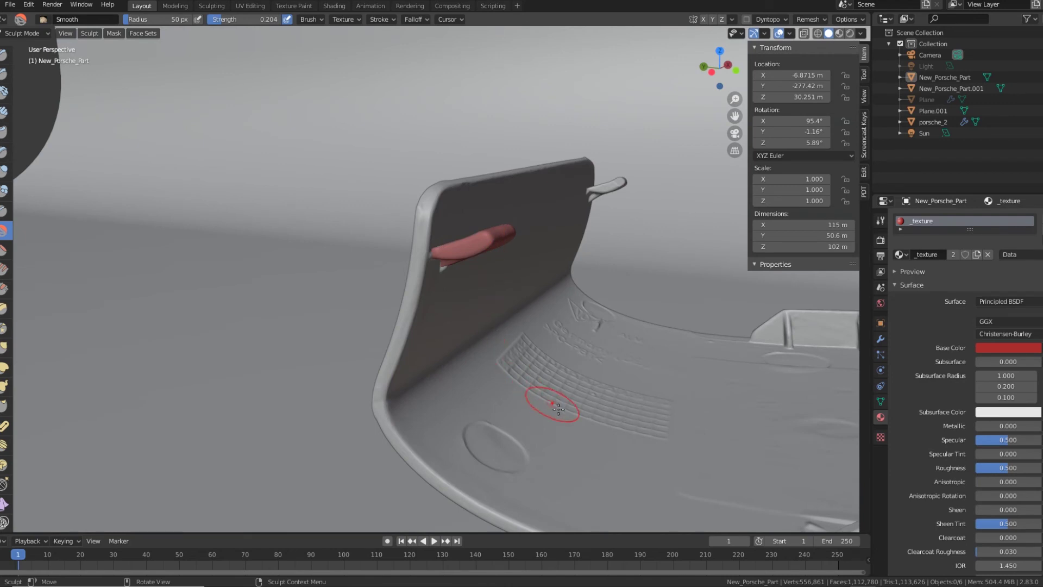
mouse_move(558, 408)
middle_mouse_down()
mouse_move(500, 414)
mouse_move(465, 408)
mouse_move(466, 396)
middle_mouse_up()
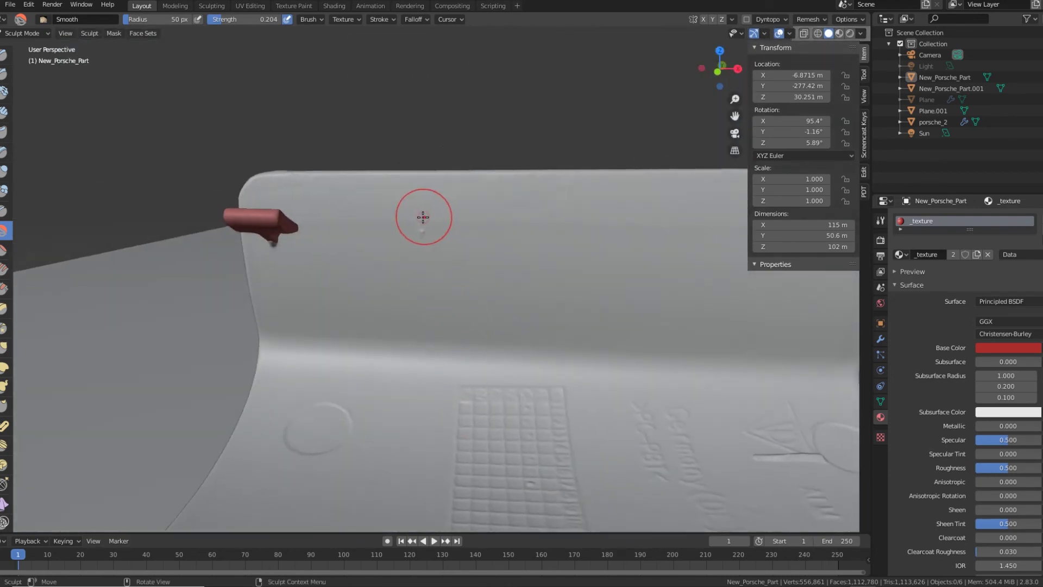
left_click_drag(422, 217, 424, 237)
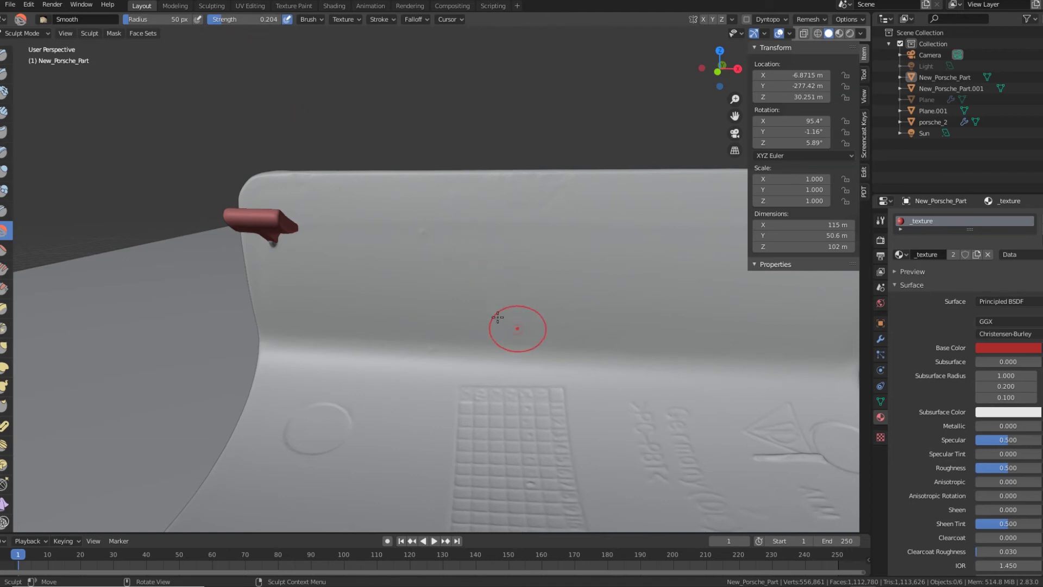
mouse_move(426, 233)
middle_mouse_down()
mouse_move(496, 413)
mouse_move(707, 419)
middle_mouse_up()
left_click_drag(561, 315, 472, 307)
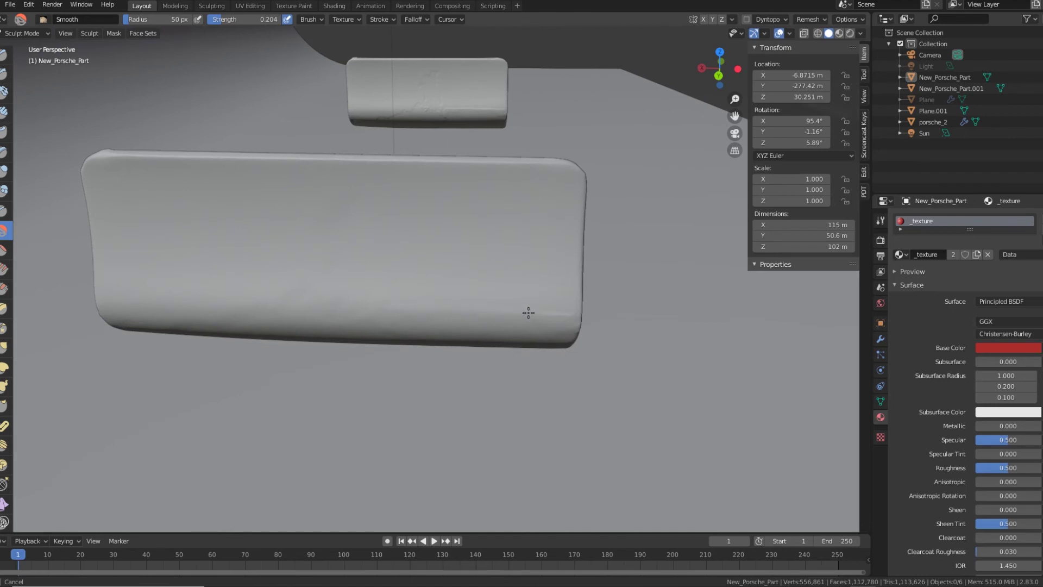
Examine the embossed grid, lettering, warning symbol and side clips on the inner face of New_Porsche_Part.
mouse_move(349, 309)
middle_mouse_down()
mouse_move(517, 389)
mouse_move(340, 241)
mouse_move(333, 361)
mouse_move(333, 348)
middle_mouse_up()
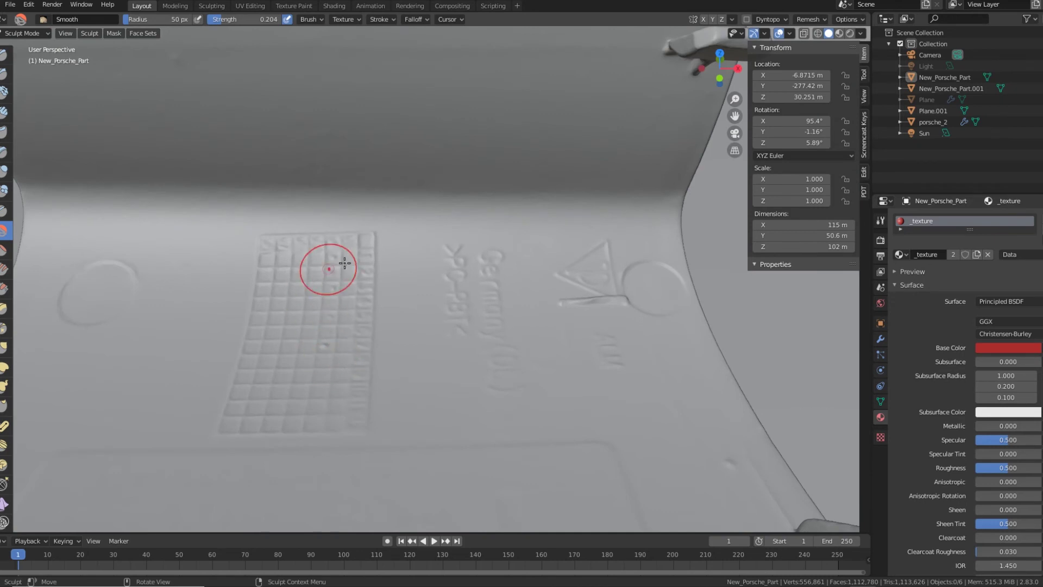
left_click_drag(362, 242, 415, 344)
mouse_move(414, 344)
middle_mouse_down()
mouse_move(344, 391)
mouse_move(372, 400)
middle_mouse_up()
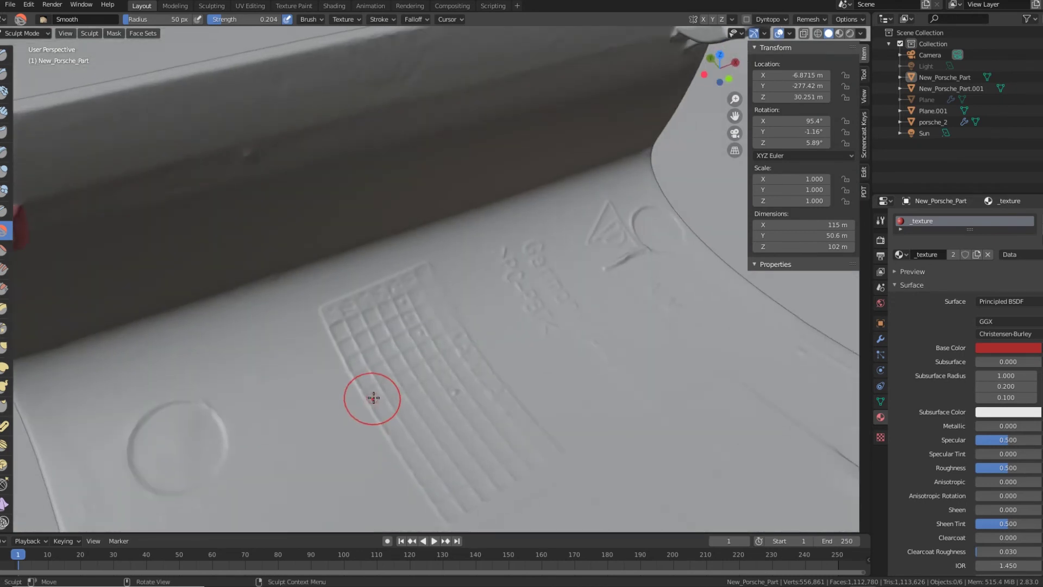
scroll(441, 391, "down", 6)
mouse_move(473, 414)
middle_mouse_down()
mouse_move(494, 415)
mouse_move(482, 391)
mouse_move(387, 428)
mouse_move(364, 368)
mouse_move(319, 369)
mouse_move(419, 360)
mouse_move(360, 372)
mouse_move(489, 338)
middle_mouse_up()
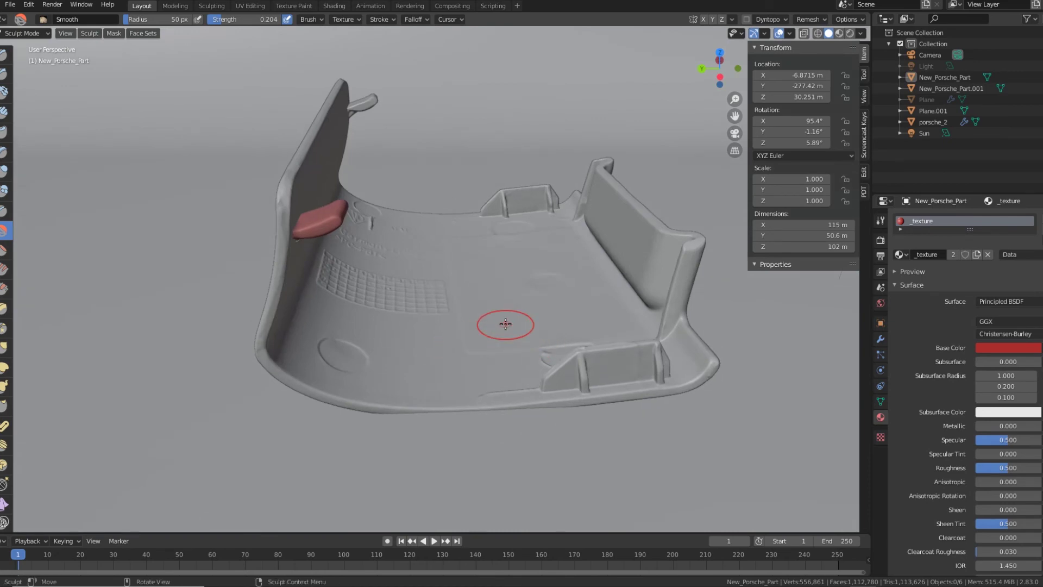
scroll(505, 325, "down", 3)
scroll(505, 323, "up", 6)
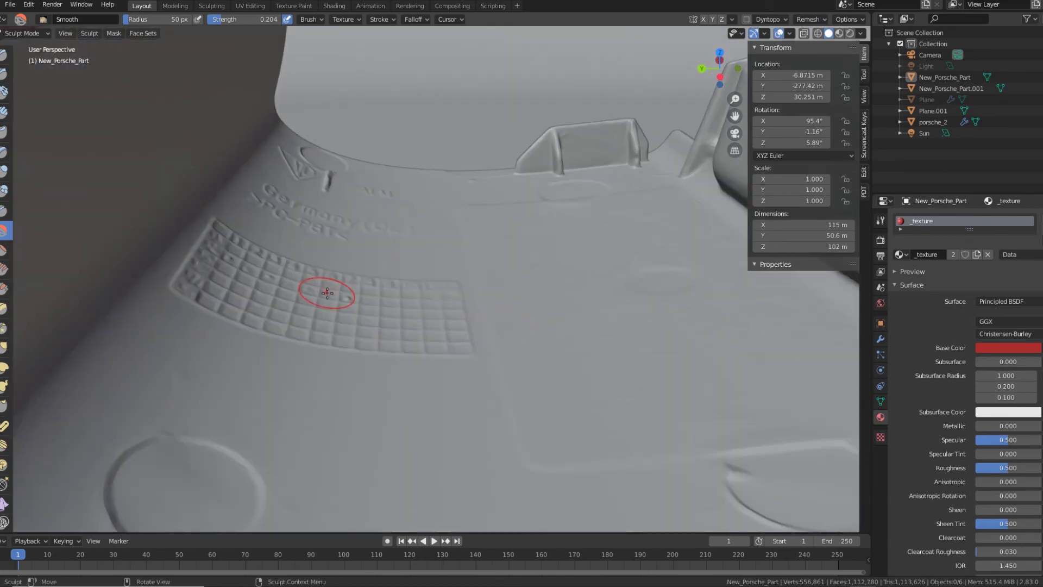
mouse_move(327, 294)
middle_mouse_down()
mouse_move(512, 309)
mouse_move(423, 345)
middle_mouse_up()
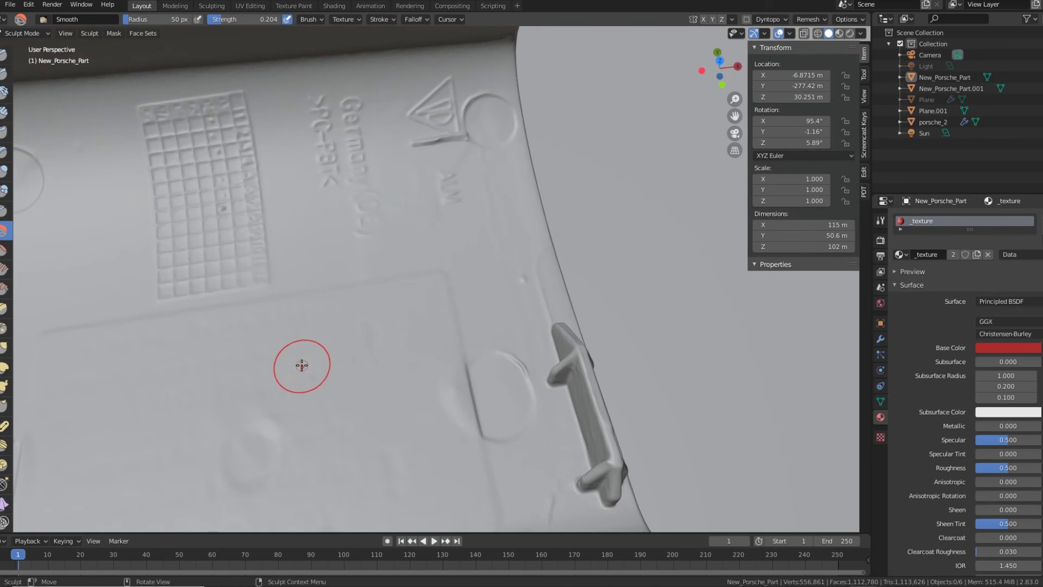
mouse_move(302, 365)
middle_mouse_down()
mouse_move(366, 350)
mouse_move(377, 333)
middle_mouse_up()
scroll(387, 347, "down", 4)
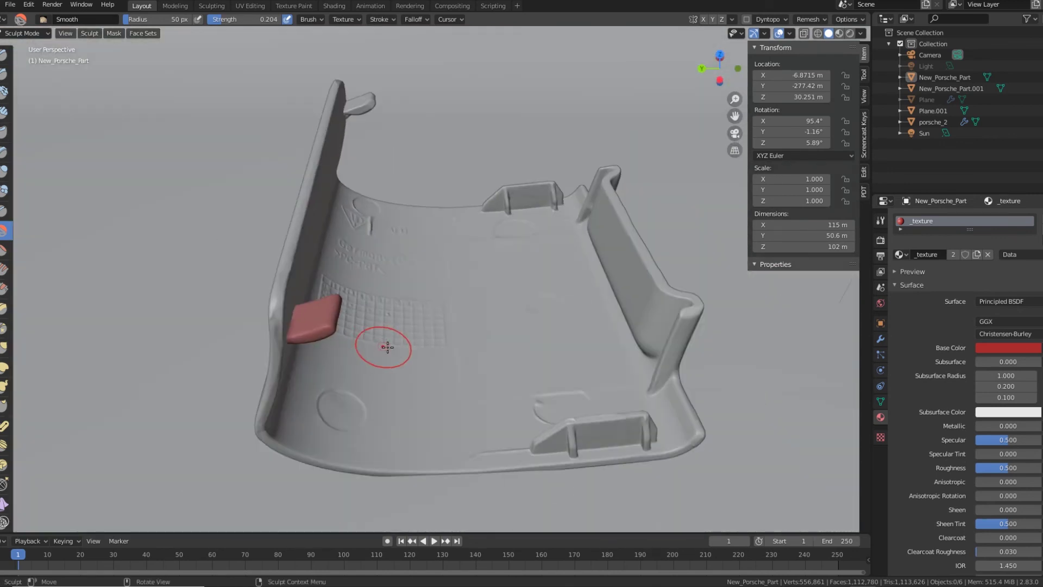
mouse_move(481, 339)
middle_mouse_down()
mouse_move(452, 312)
mouse_move(414, 426)
mouse_move(434, 310)
mouse_move(482, 365)
mouse_move(415, 366)
mouse_move(366, 389)
middle_mouse_up()
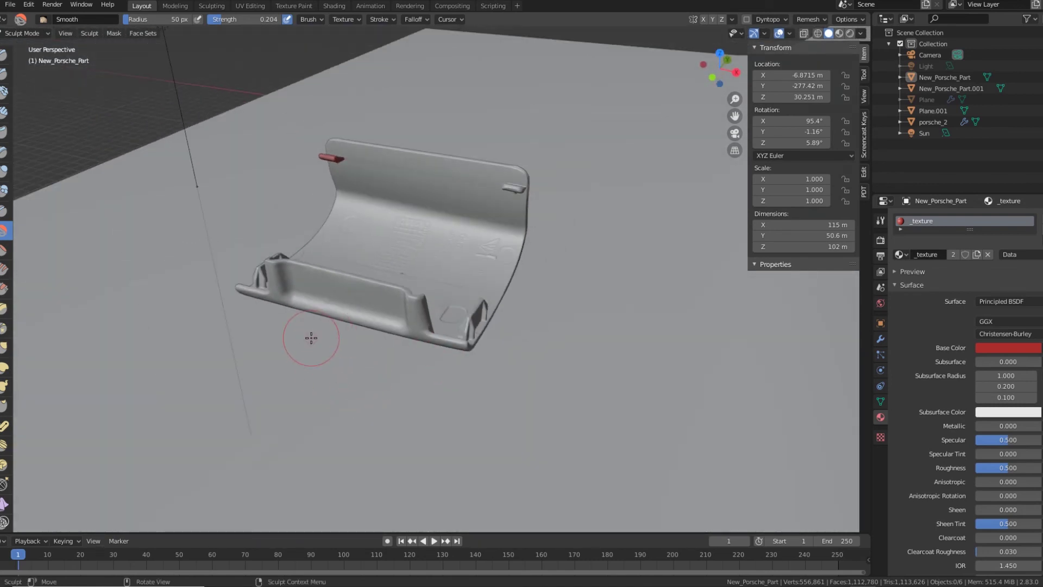
mouse_move(453, 372)
middle_mouse_down()
mouse_move(433, 377)
mouse_move(559, 373)
mouse_move(629, 349)
mouse_move(586, 362)
mouse_move(373, 377)
mouse_move(375, 403)
mouse_move(507, 368)
mouse_move(556, 374)
middle_mouse_up()
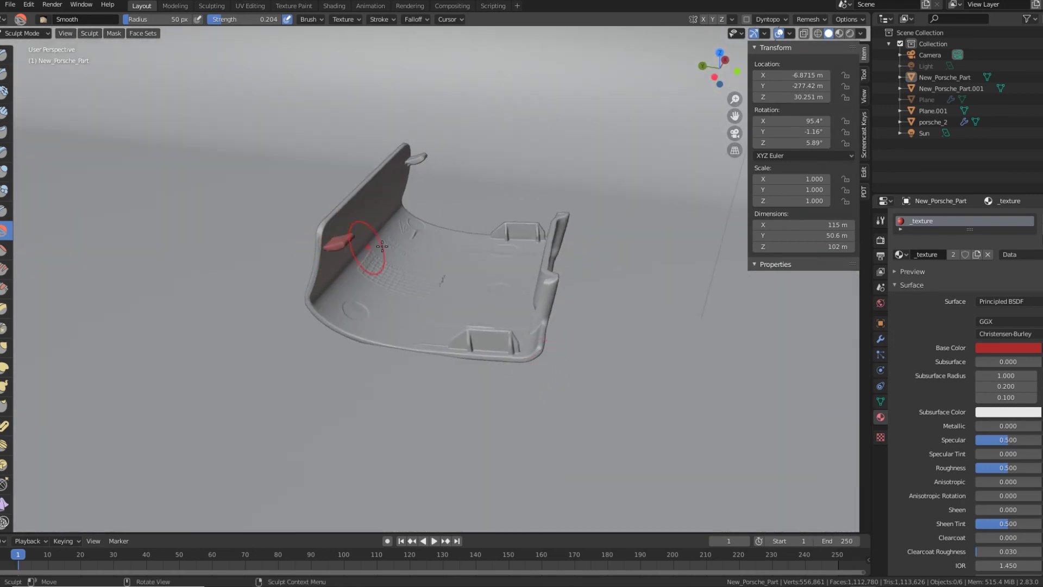
middle_click_drag(502, 340, 374, 349)
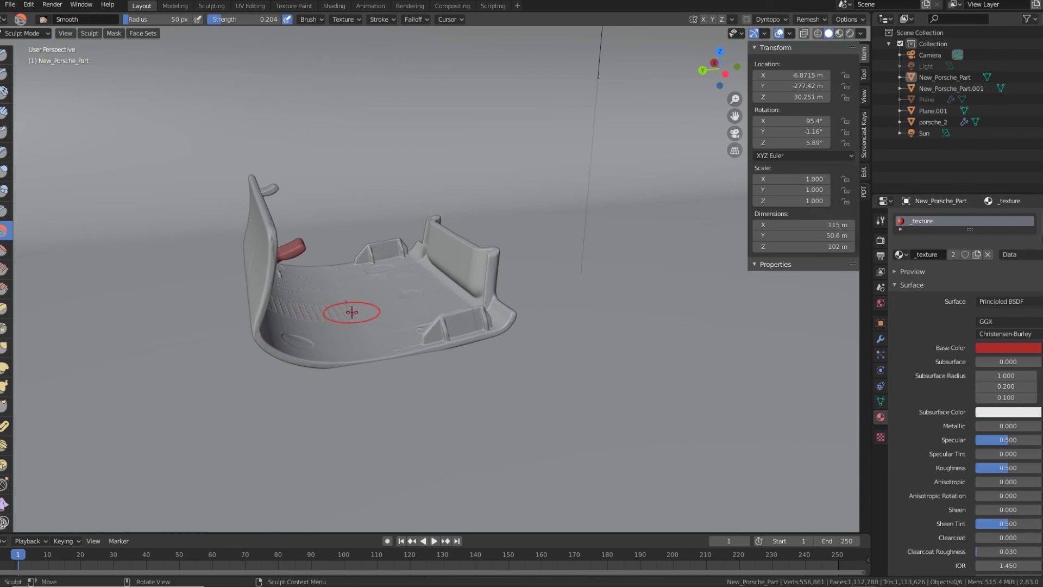
mouse_move(352, 311)
middle_mouse_down()
mouse_move(349, 326)
mouse_move(262, 356)
mouse_move(217, 356)
mouse_move(359, 342)
middle_mouse_up()
mouse_move(489, 360)
middle_mouse_down("ctrl")
mouse_move(279, 395)
mouse_move(467, 345)
mouse_move(319, 352)
mouse_move(451, 284)
mouse_move(462, 324)
mouse_move(338, 344)
mouse_move(491, 380)
mouse_move(490, 392)
middle_mouse_up("ctrl")
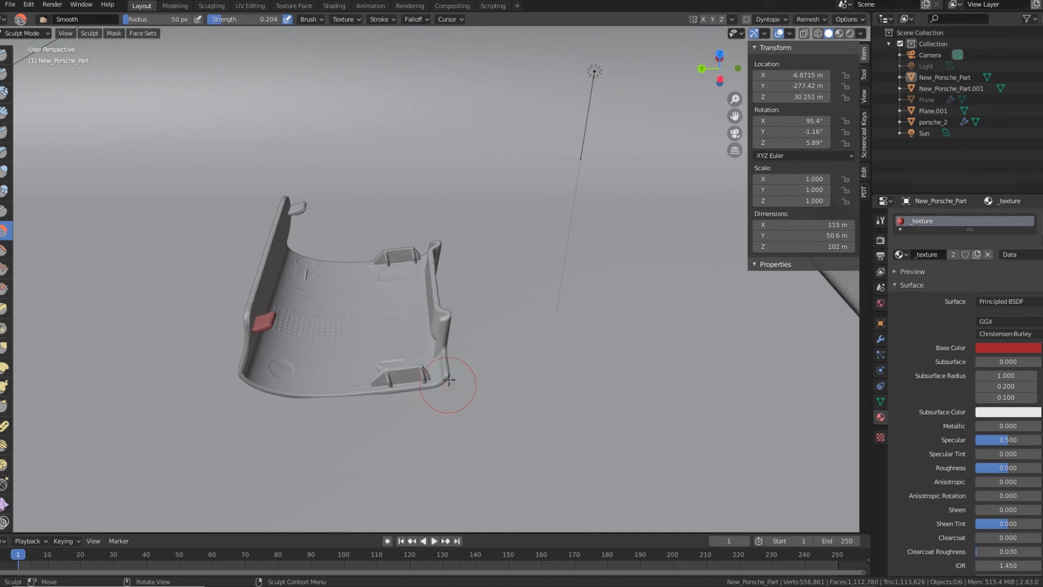
mouse_move(366, 369)
middle_mouse_down()
mouse_move(418, 349)
mouse_move(360, 353)
mouse_move(456, 361)
middle_mouse_up()
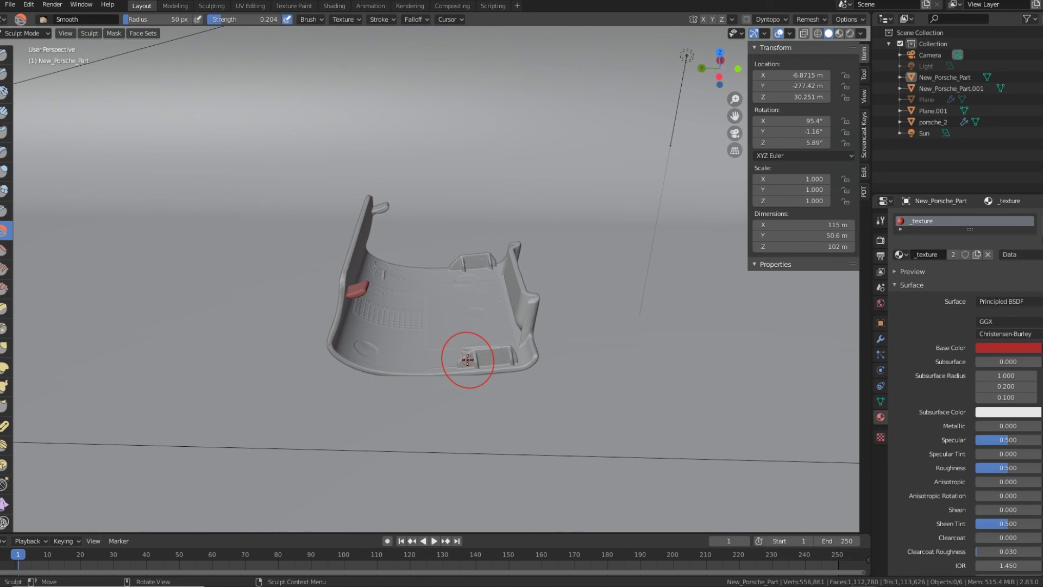
middle_click_drag(446, 367, 476, 381)
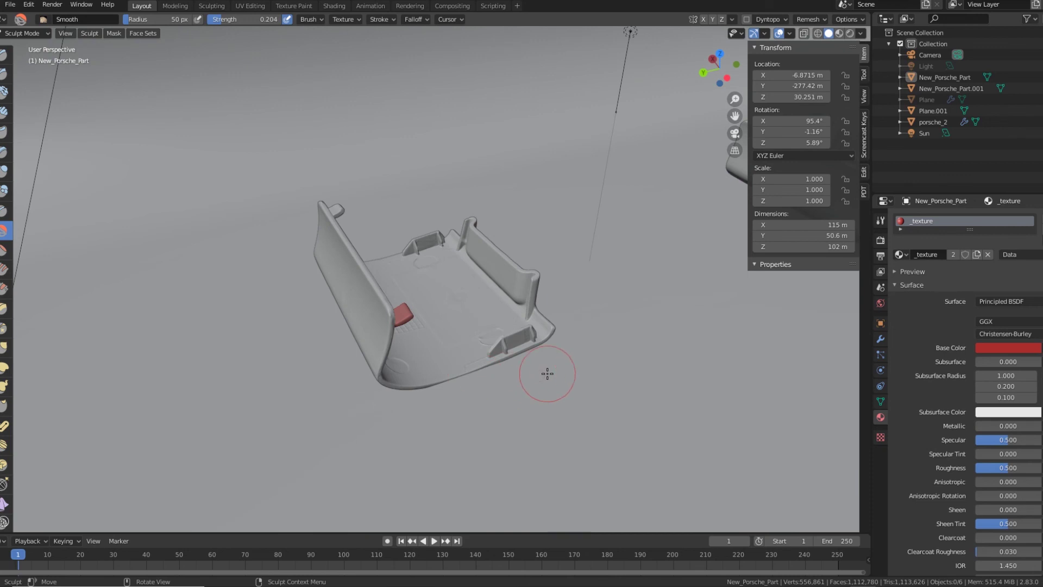
mouse_move(547, 373)
middle_mouse_down()
mouse_move(382, 365)
mouse_move(451, 372)
middle_mouse_up()
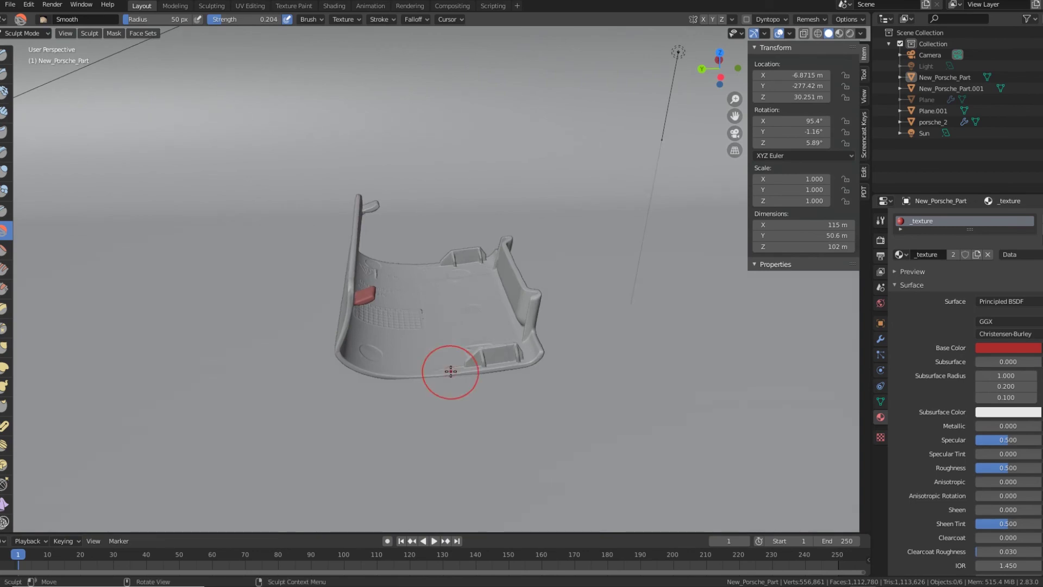